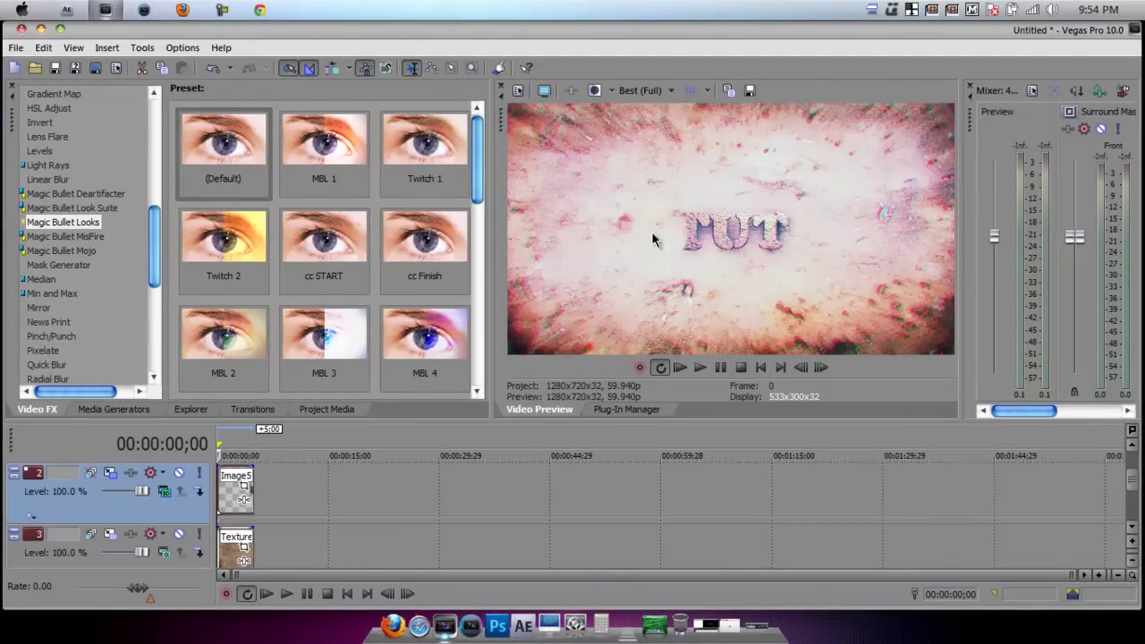
Delete all existing tracks from the timeline, including those holding the image and texture clips.
mouse_move(1132, 479)
left_mouse_down()
mouse_move(1119, 534)
mouse_move(1130, 434)
mouse_move(1134, 526)
mouse_move(1131, 467)
left_mouse_up()
right_click(476, 486)
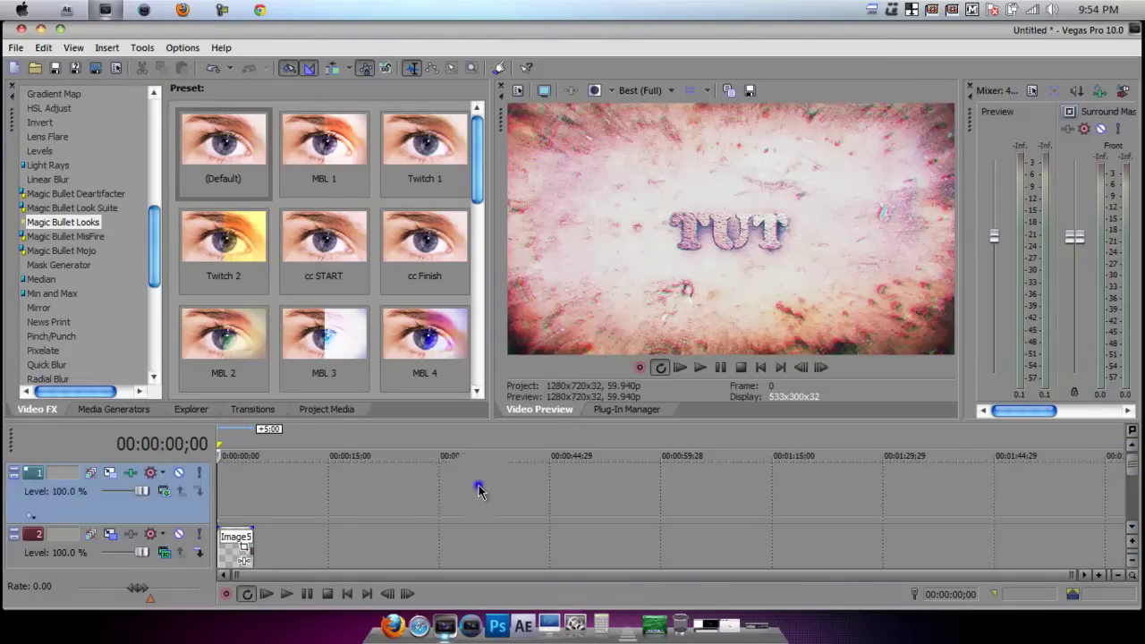
left_click(528, 365)
right_click(371, 498)
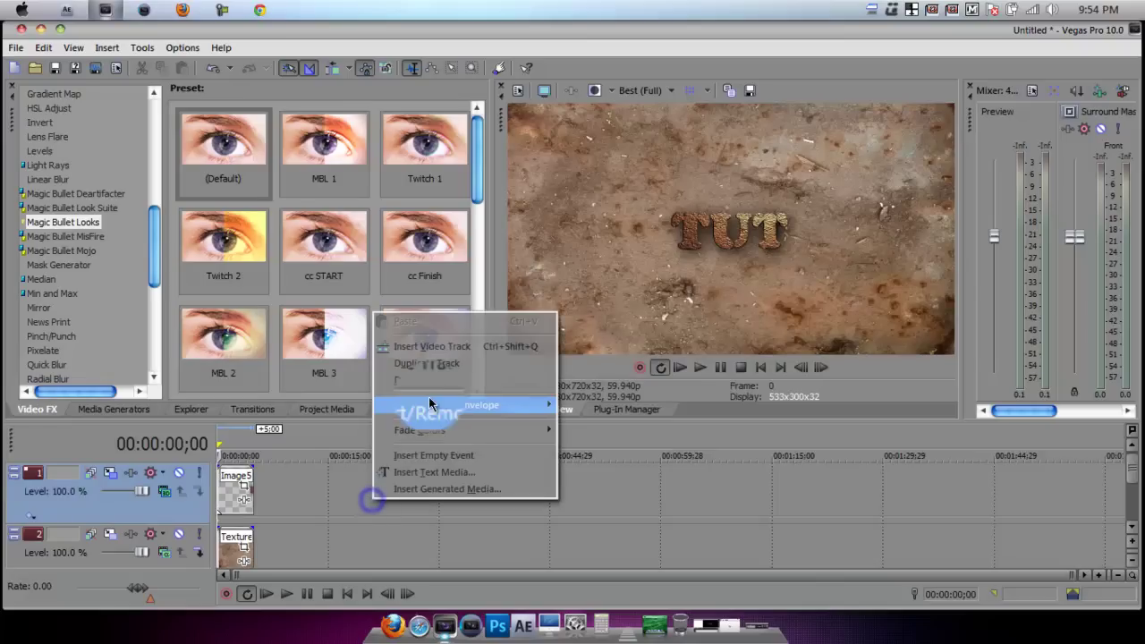
left_click(431, 382)
right_click(351, 508)
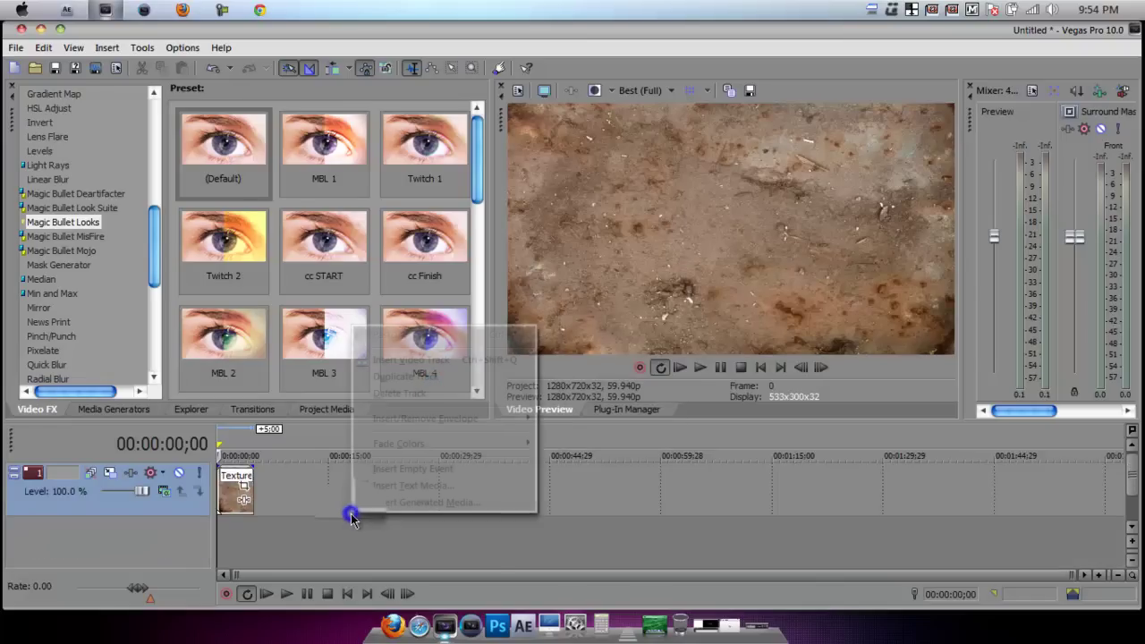
left_click(411, 389)
Insert three empty video tracks into the timeline.
left_click(109, 48)
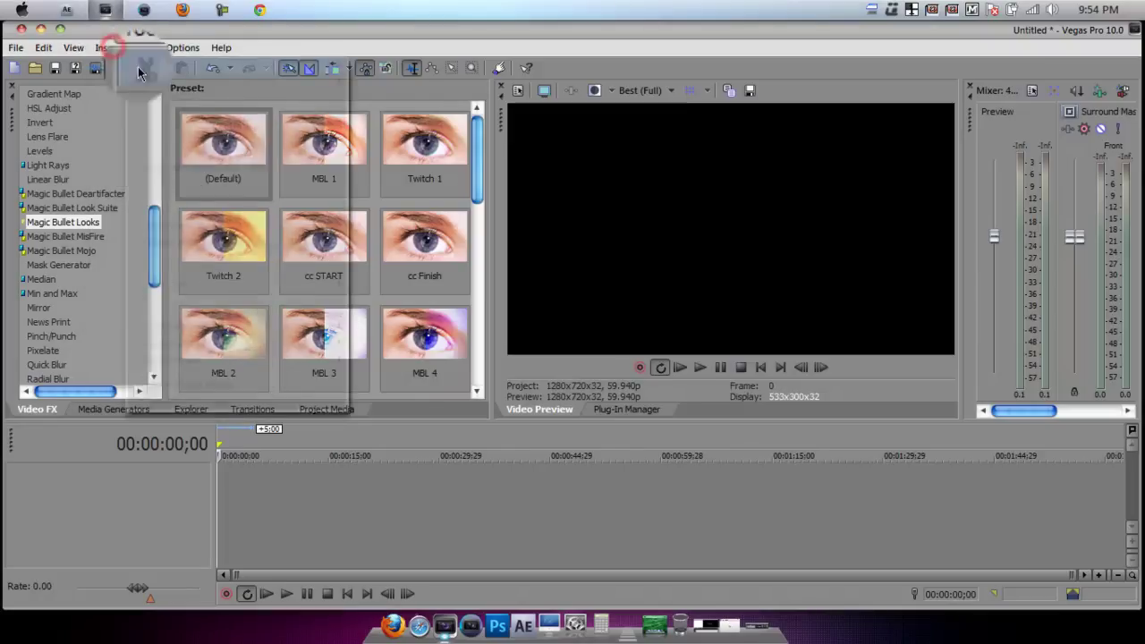
left_click(140, 124)
left_click(107, 48)
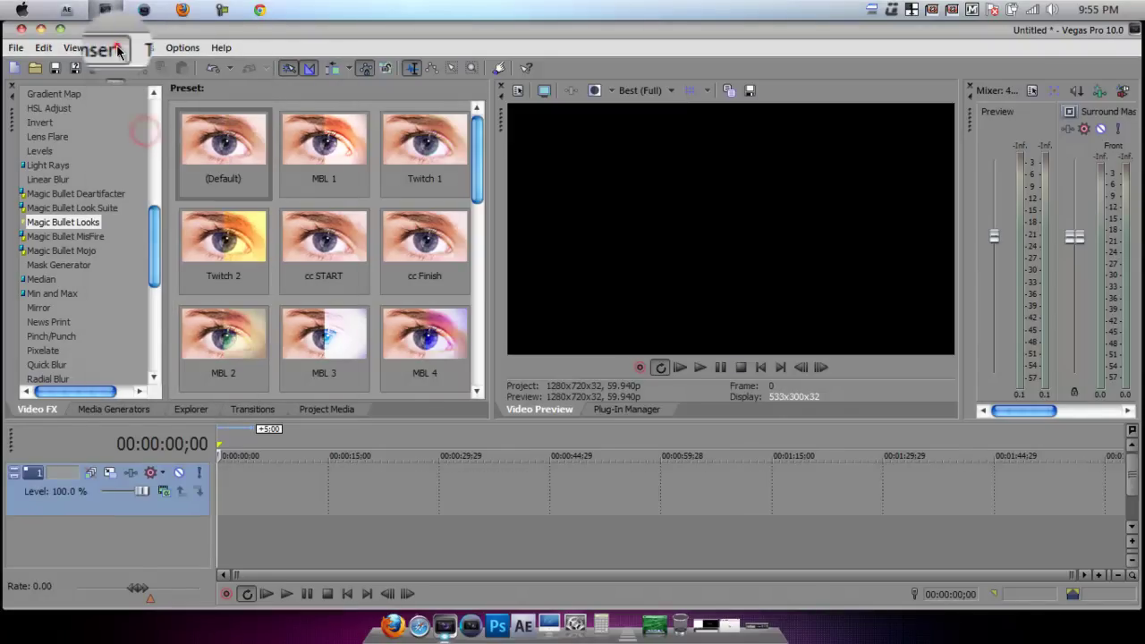
left_click(141, 125)
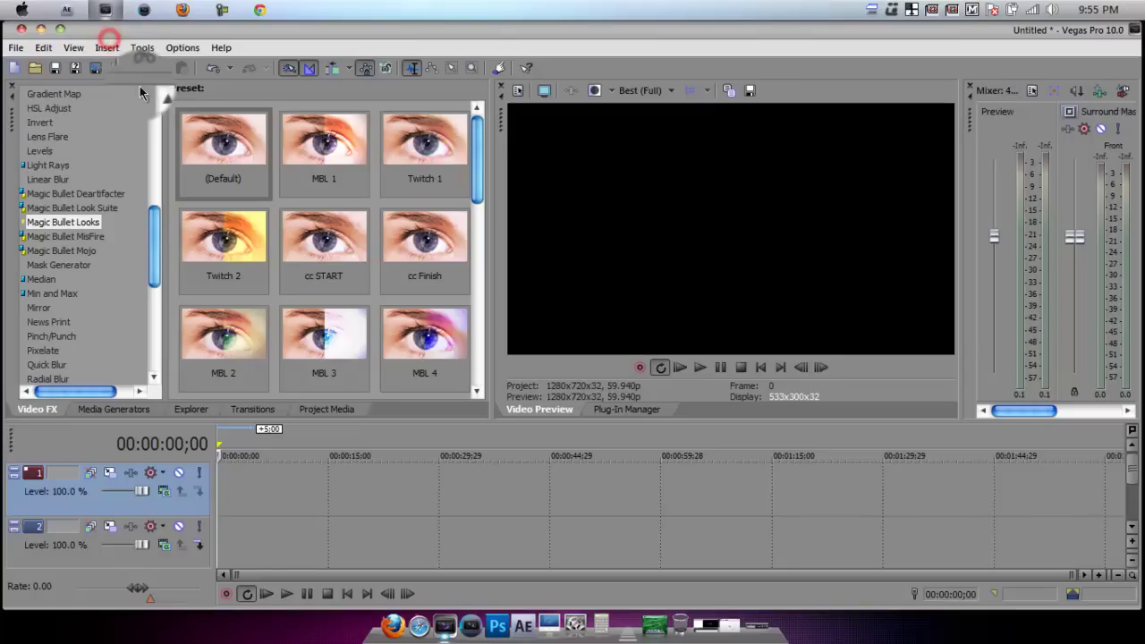
left_click(109, 48)
left_click(140, 124)
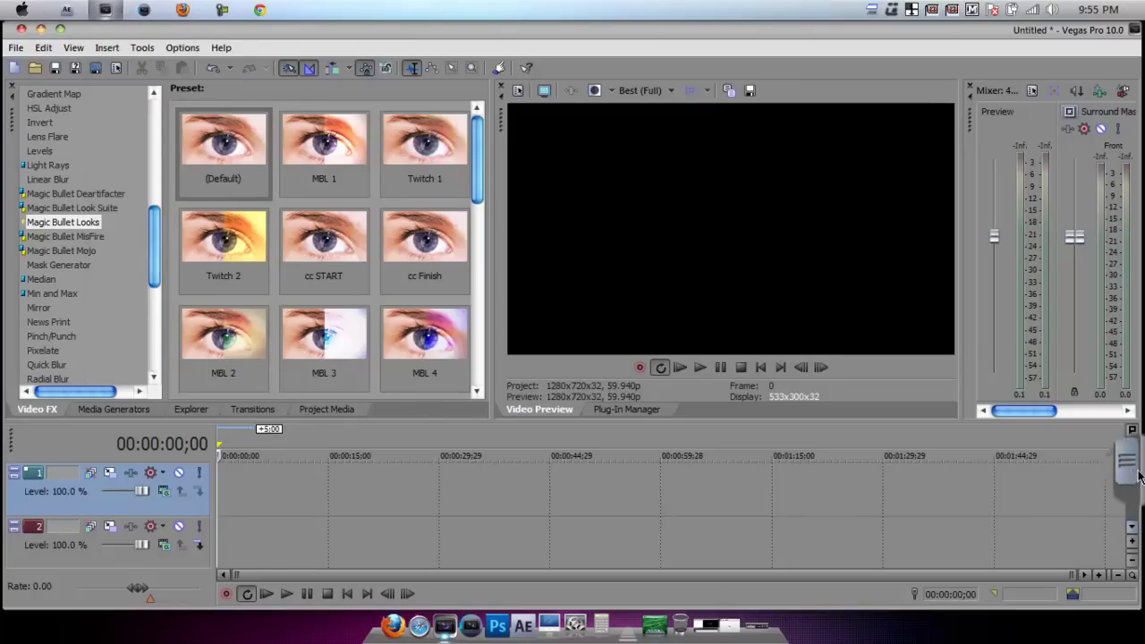
Insert text media at the start of track 3 and replace its sample text with "TUT".
left_click_drag(1131, 467, 1124, 499)
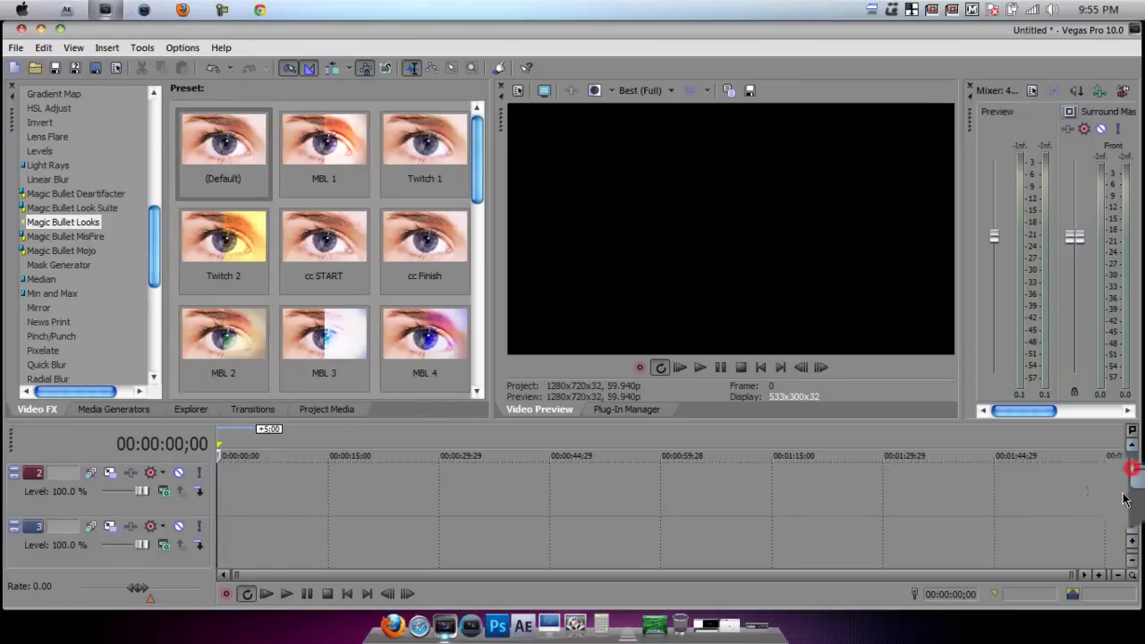
left_click(221, 536)
right_click(263, 544)
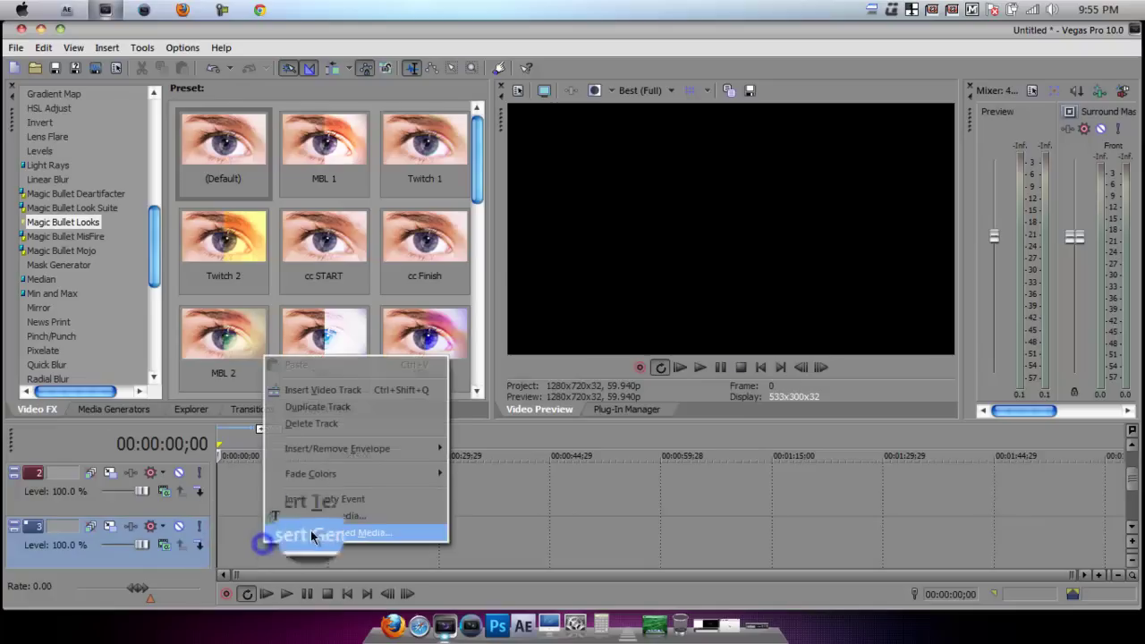
left_click(312, 529)
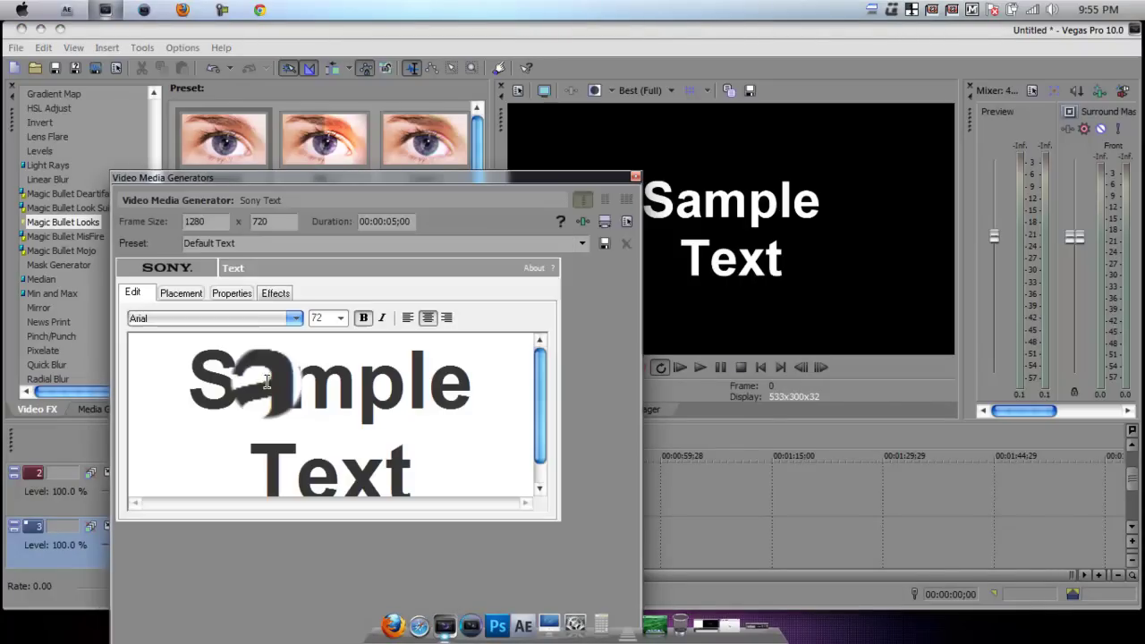
left_click_drag(240, 383, 530, 400)
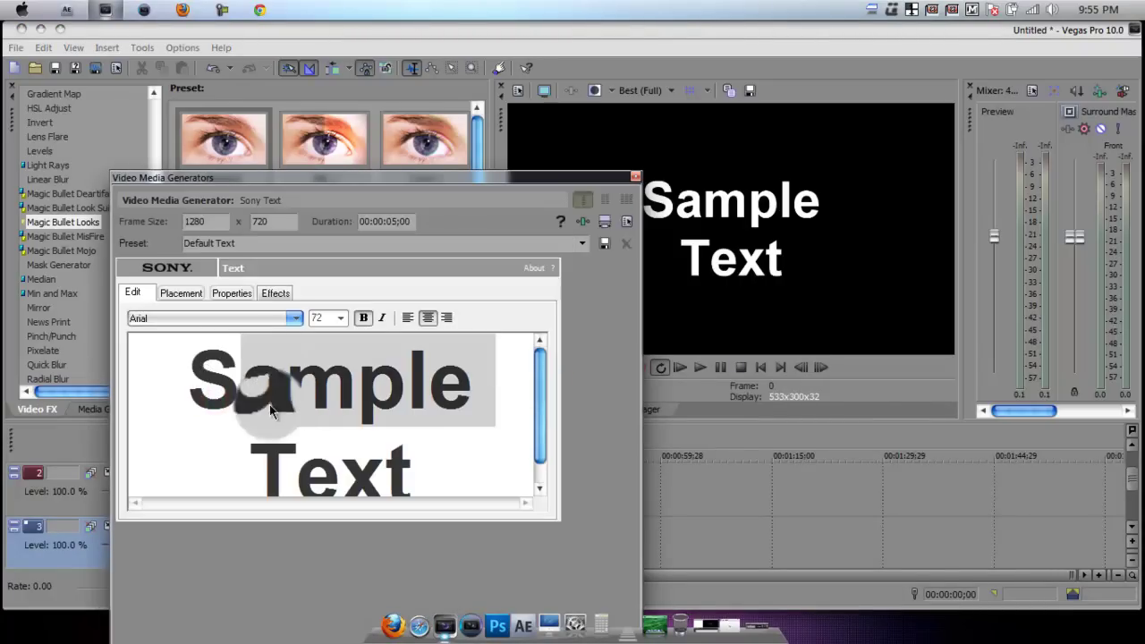
left_click_drag(186, 391, 471, 449)
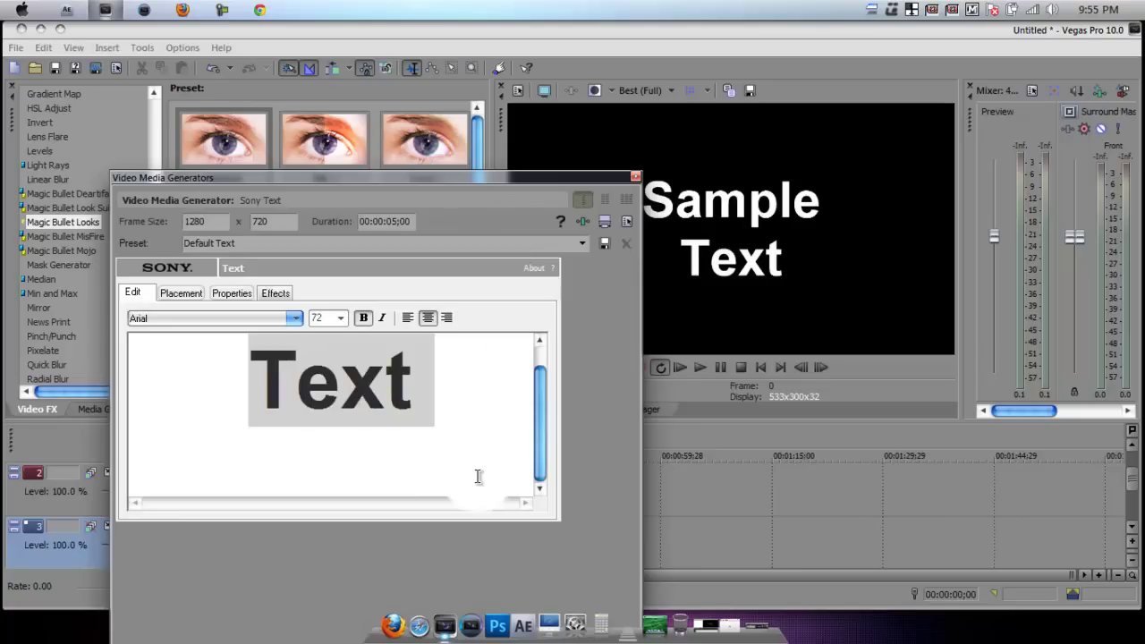
key("BackSpace")
type("TUT")
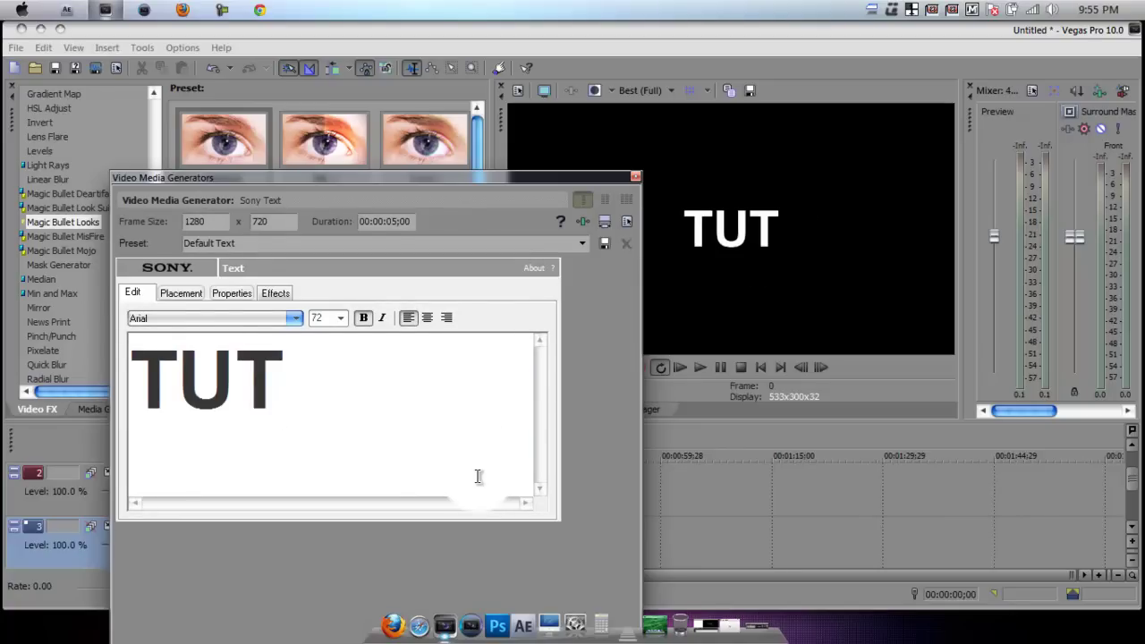
Browse the fonts for the TUT text and set it to Copperplate Gothic Light.
left_click(277, 318)
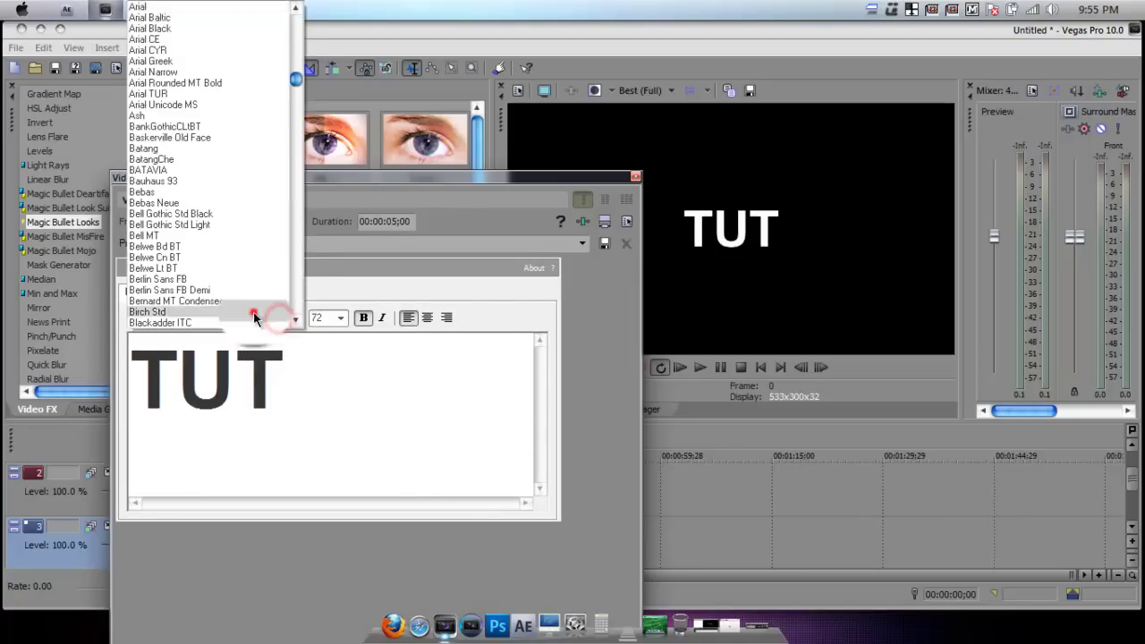
left_click(254, 312)
scroll(254, 319, "down", 8)
scroll(254, 323, "up", 1)
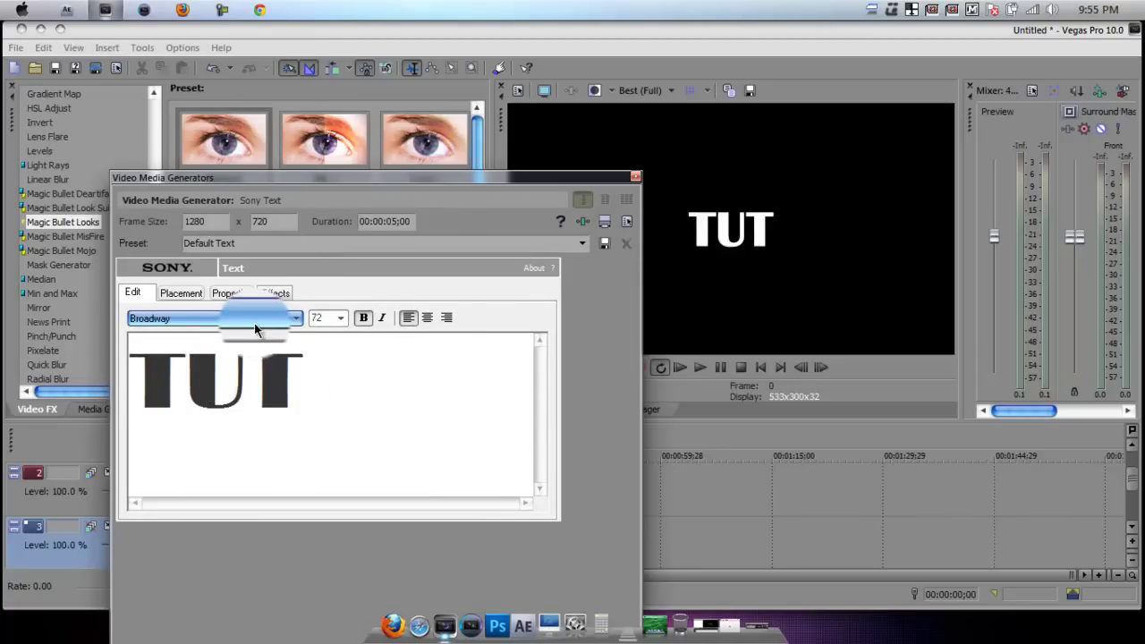
scroll(254, 323, "down", 6)
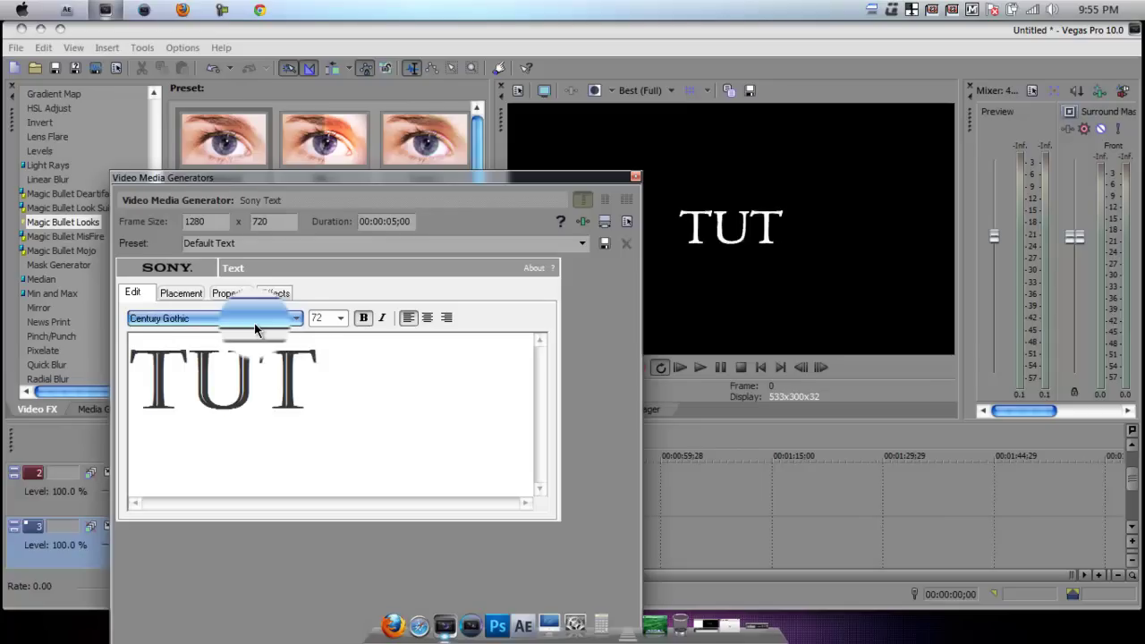
scroll(254, 322, "down", 4)
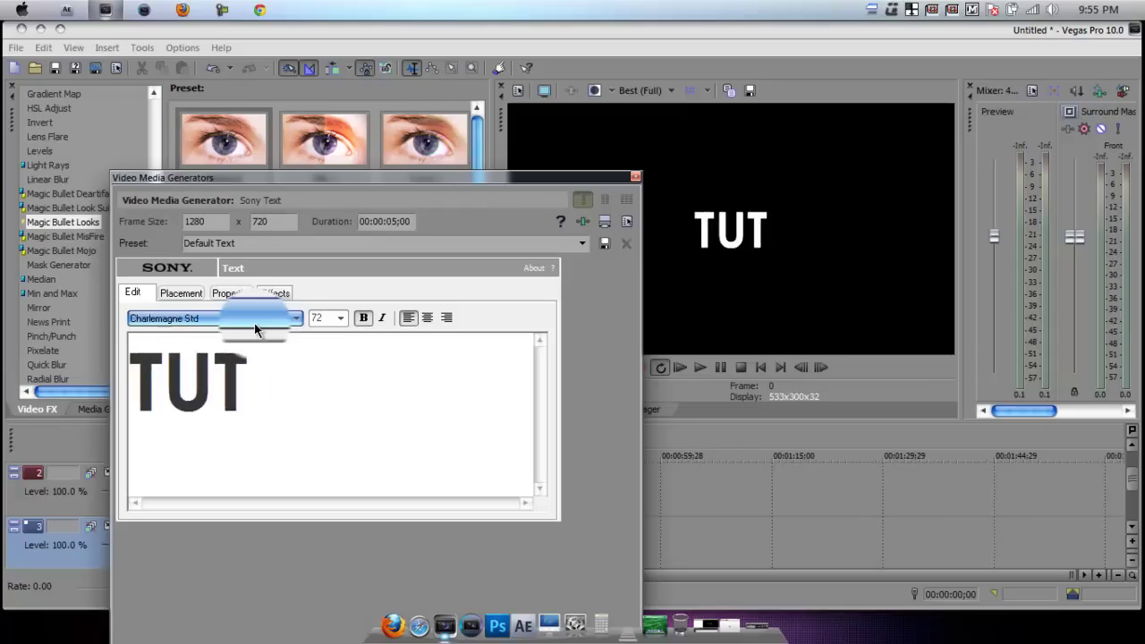
scroll(254, 324, "down", 5)
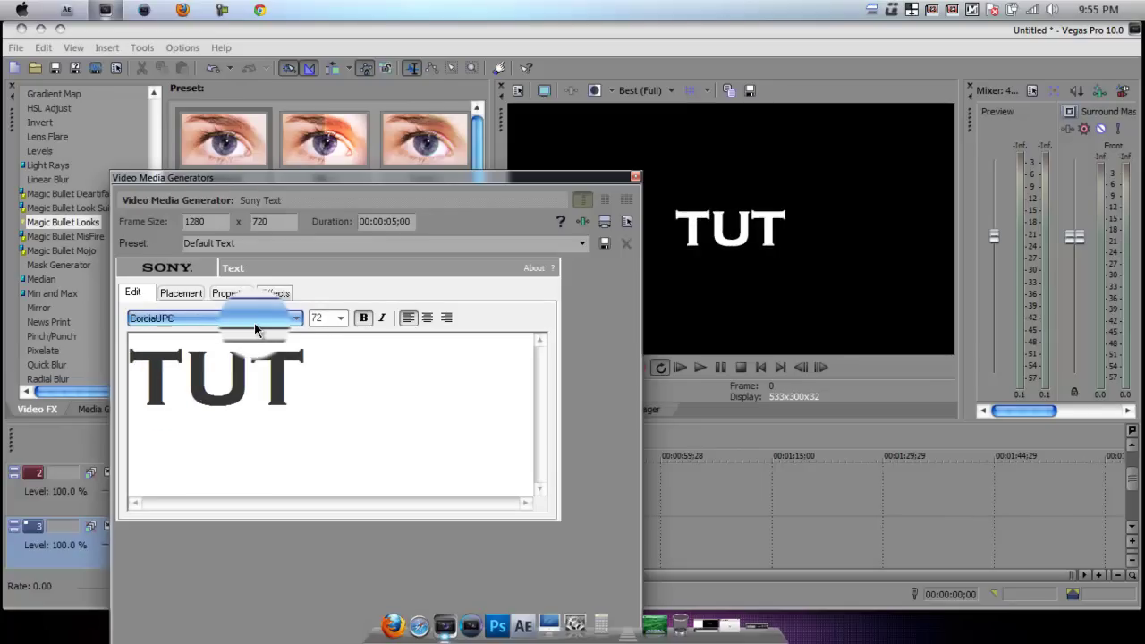
scroll(254, 322, "down", 4)
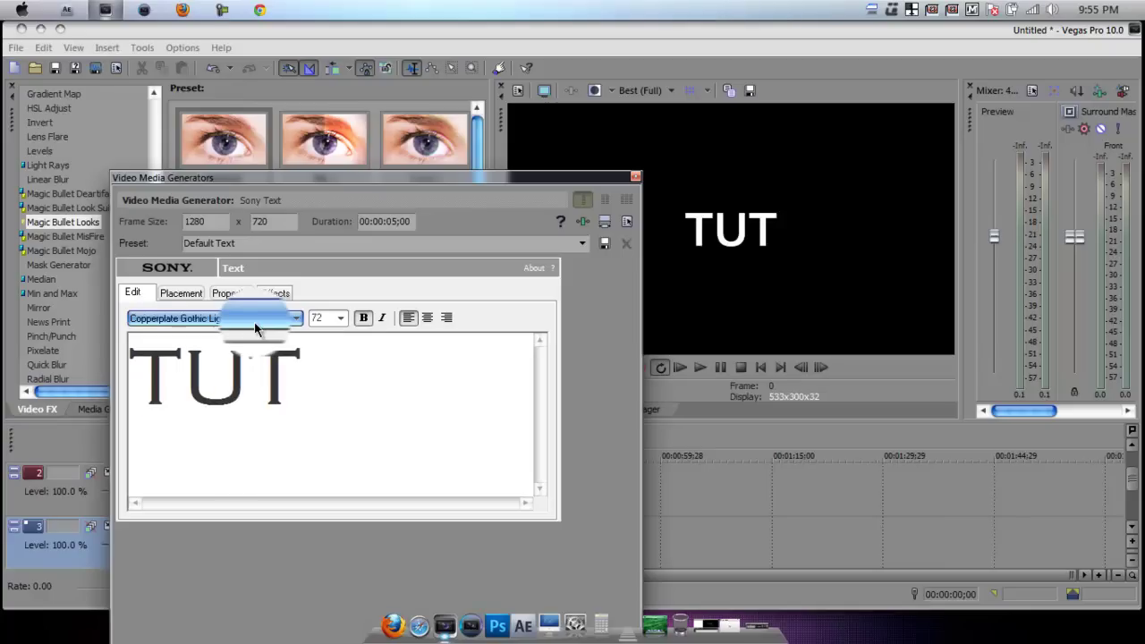
scroll(254, 328, "down", 1)
scroll(254, 329, "up", 1)
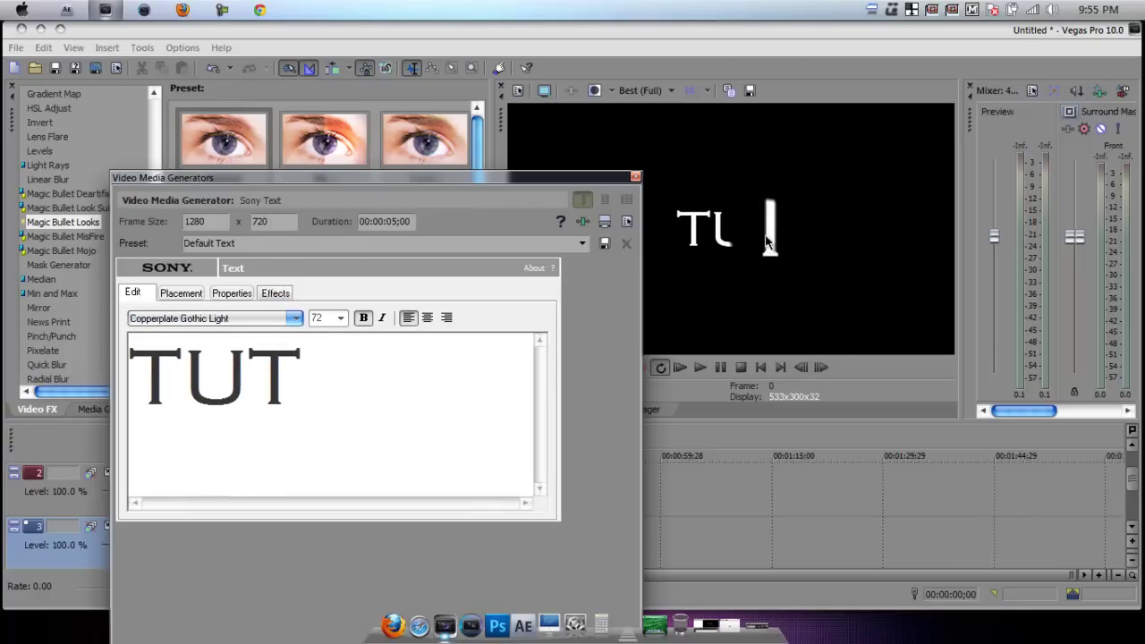
Set the text color to a light golden orange, about RGB 255, 214, 134.
left_click(232, 293)
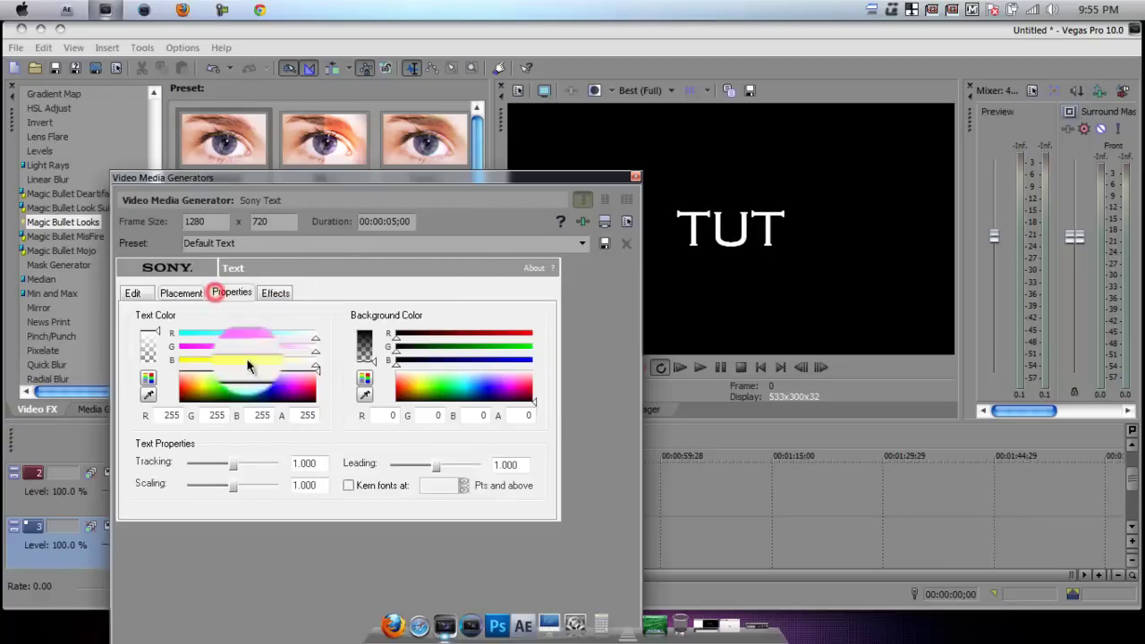
left_click_drag(197, 380, 198, 383)
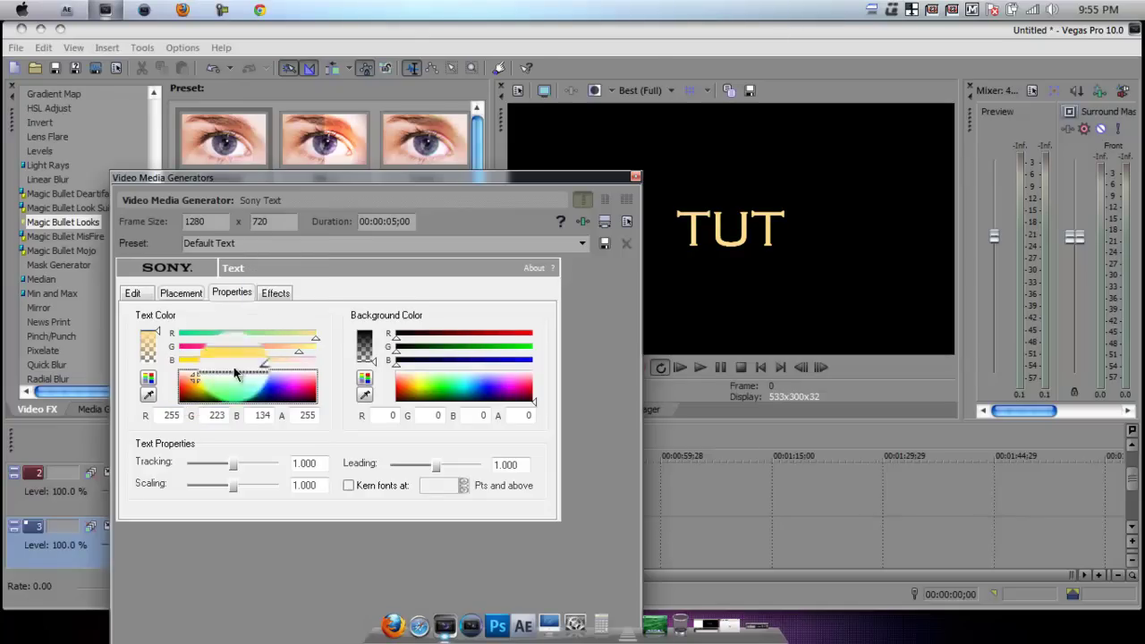
left_click_drag(198, 382, 195, 384)
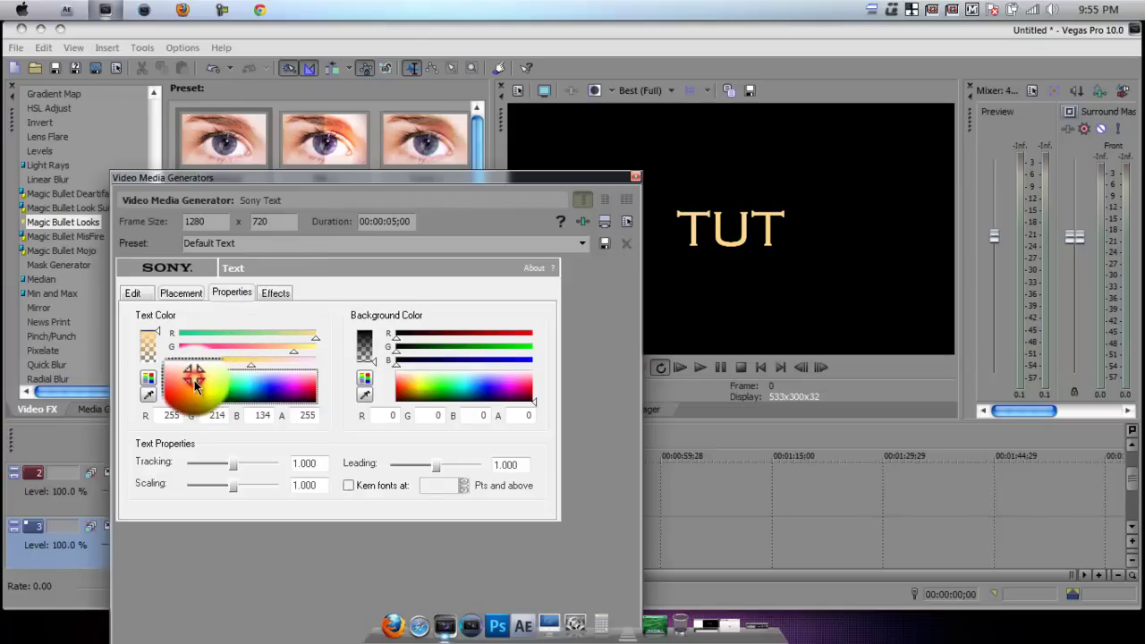
Enable the text's black shadow with feather 0.700, X offset about 0.036 and Y offset about 0.054, and close the text generator.
left_click(275, 292)
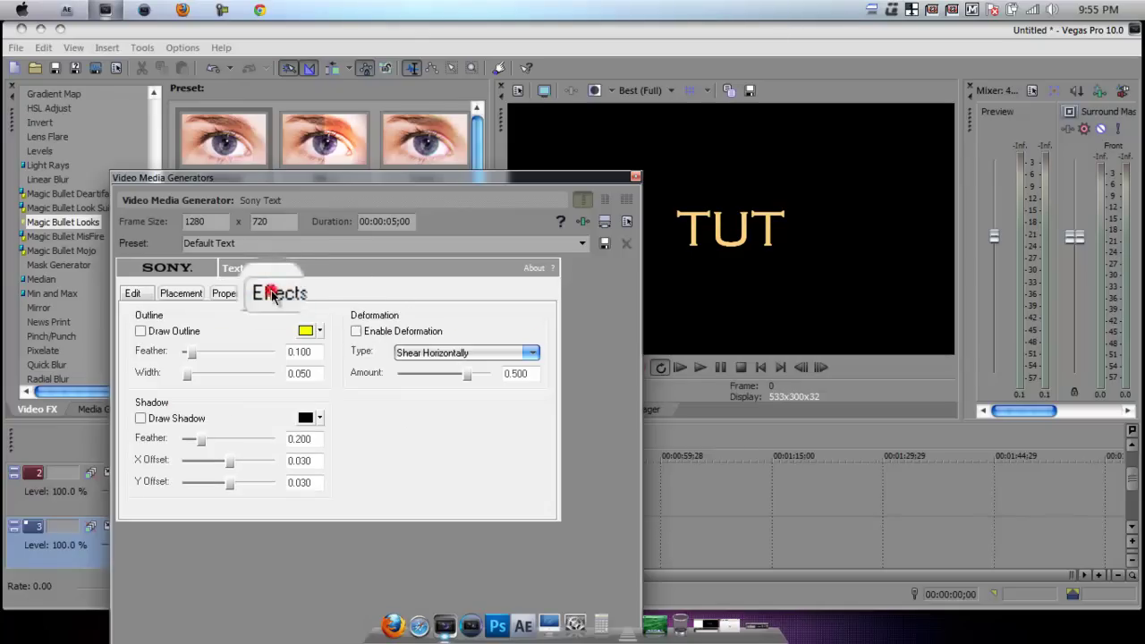
left_click(140, 417)
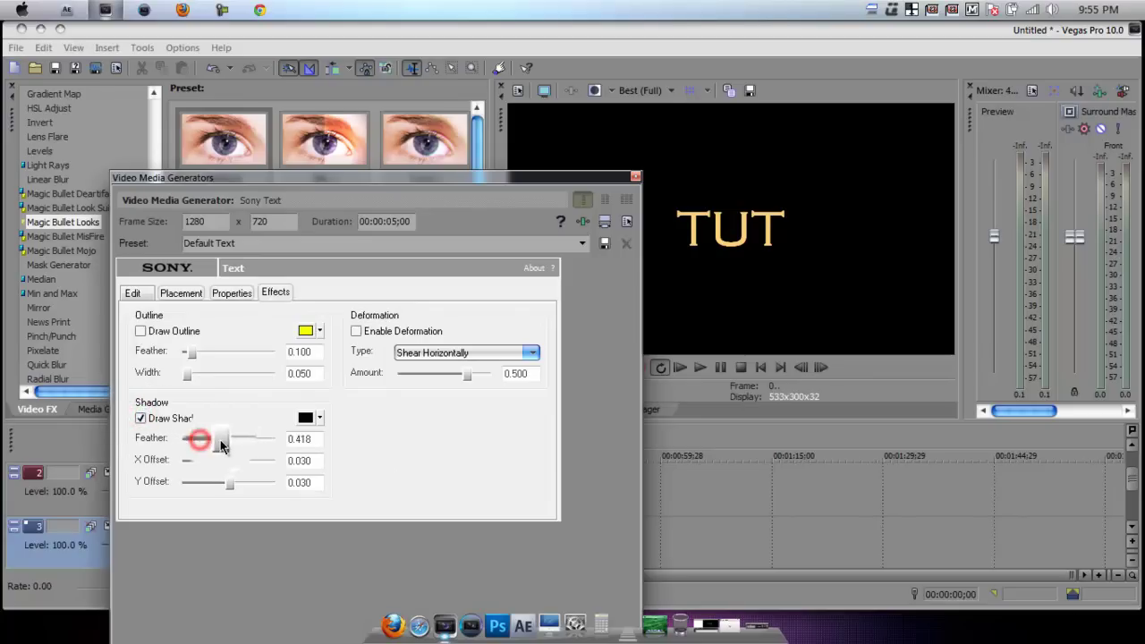
left_click_drag(222, 446, 231, 485)
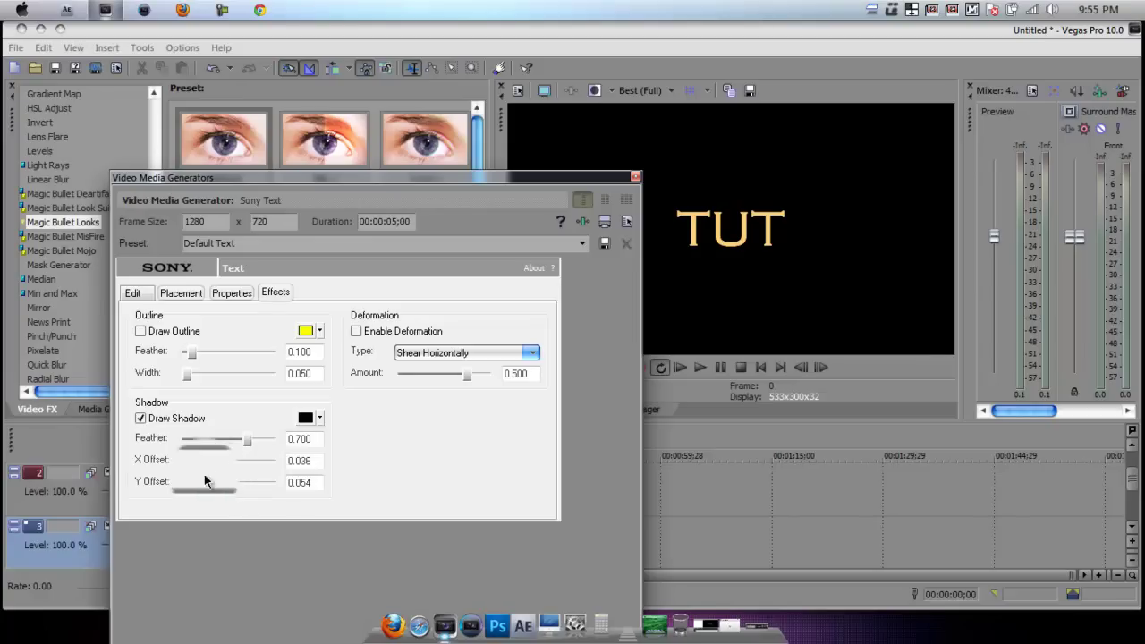
left_click(629, 180)
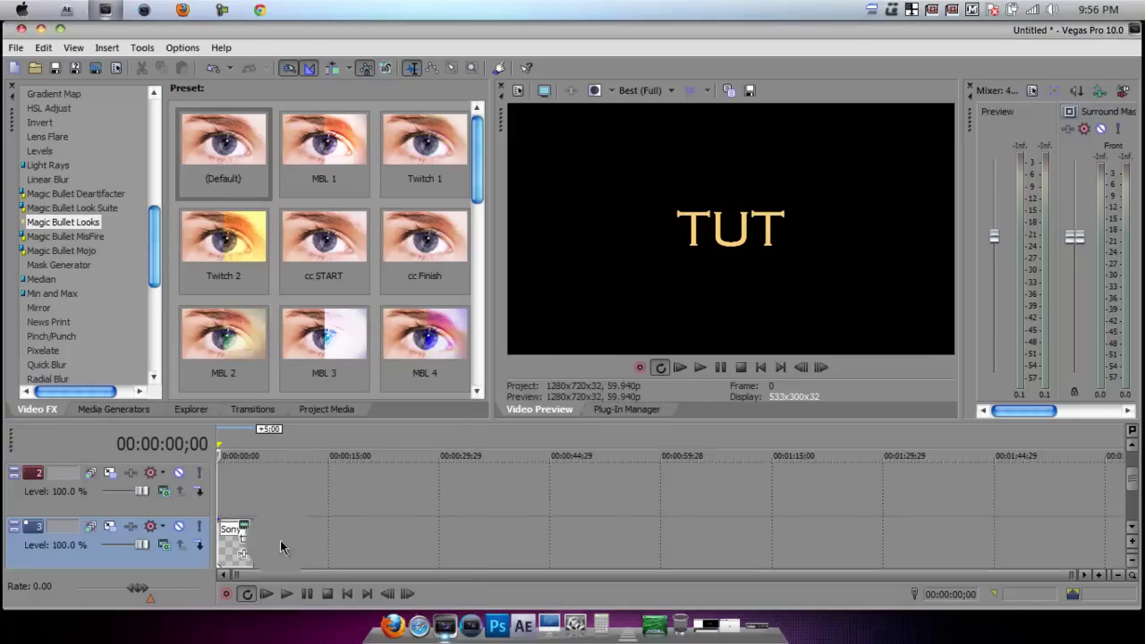
Place Texture_01.jpg from the project media at the start of track 1.
left_click_drag(1132, 490, 1137, 465)
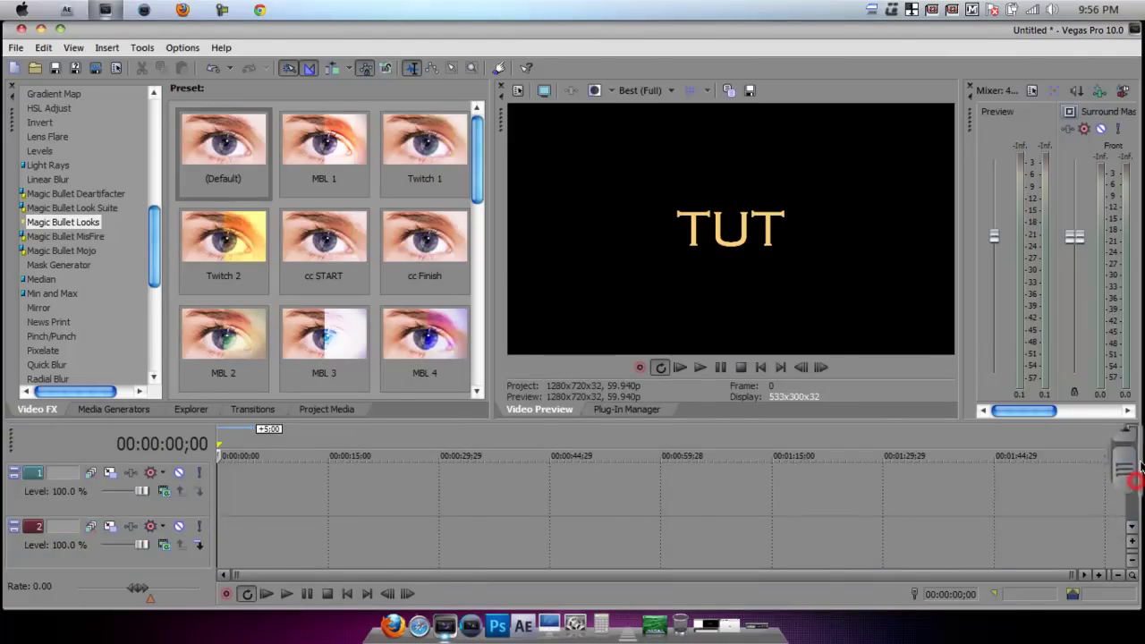
left_click(217, 487)
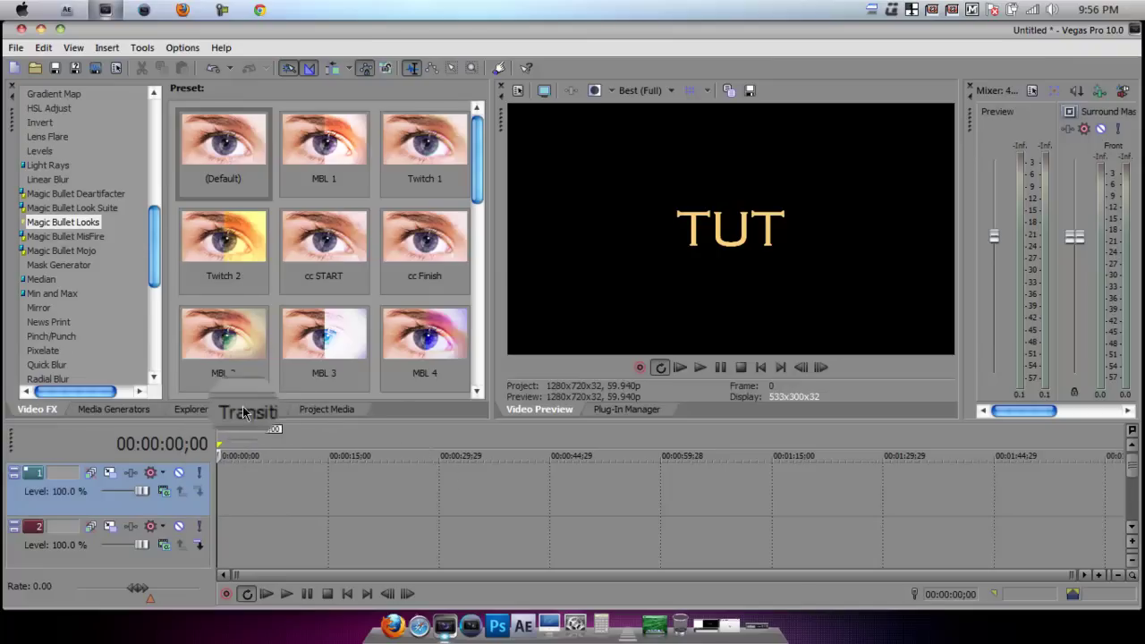
left_click(252, 408)
left_click(333, 410)
left_click_drag(202, 223, 226, 491)
Turn off Maintain aspect ratio and disable resampling in the texture clip's properties.
right_click(225, 491)
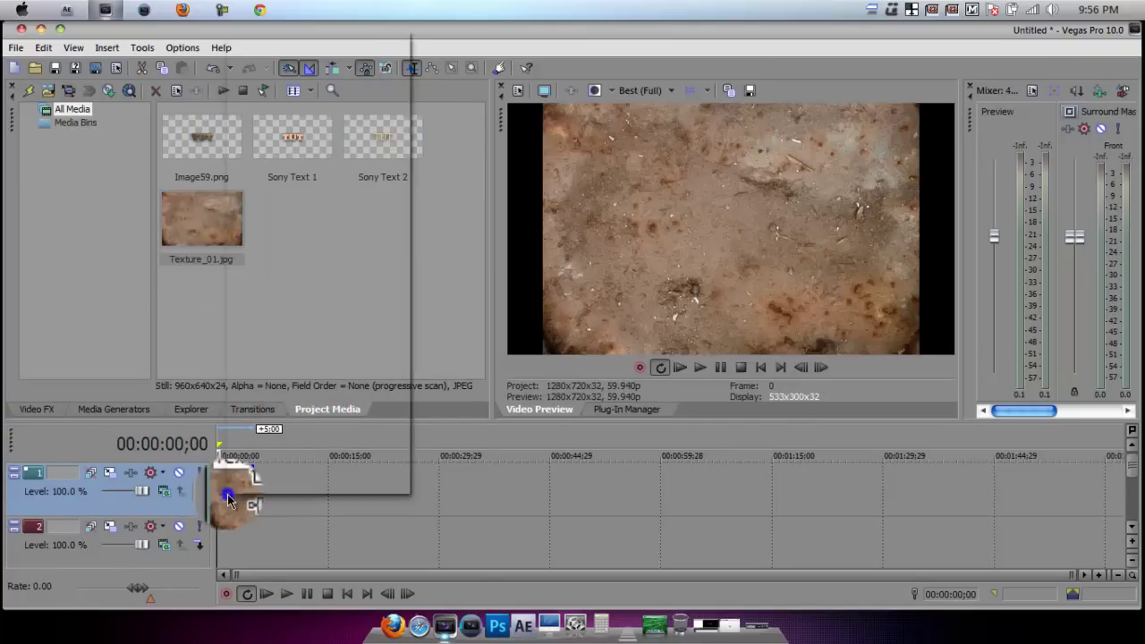
left_click(277, 474)
left_click(467, 280)
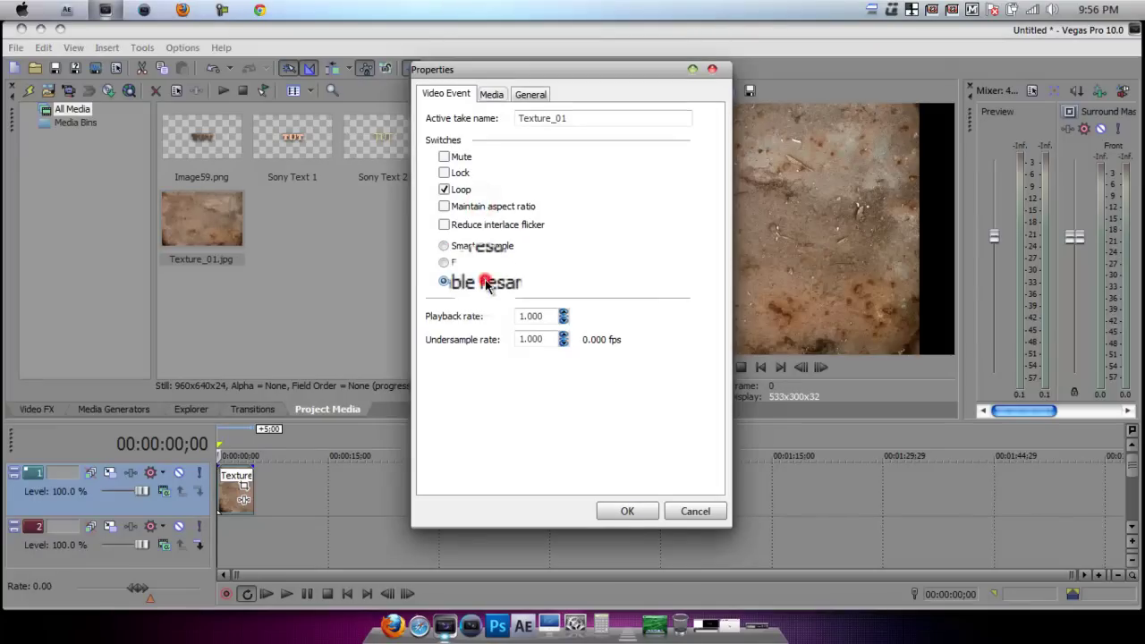
left_click(624, 510)
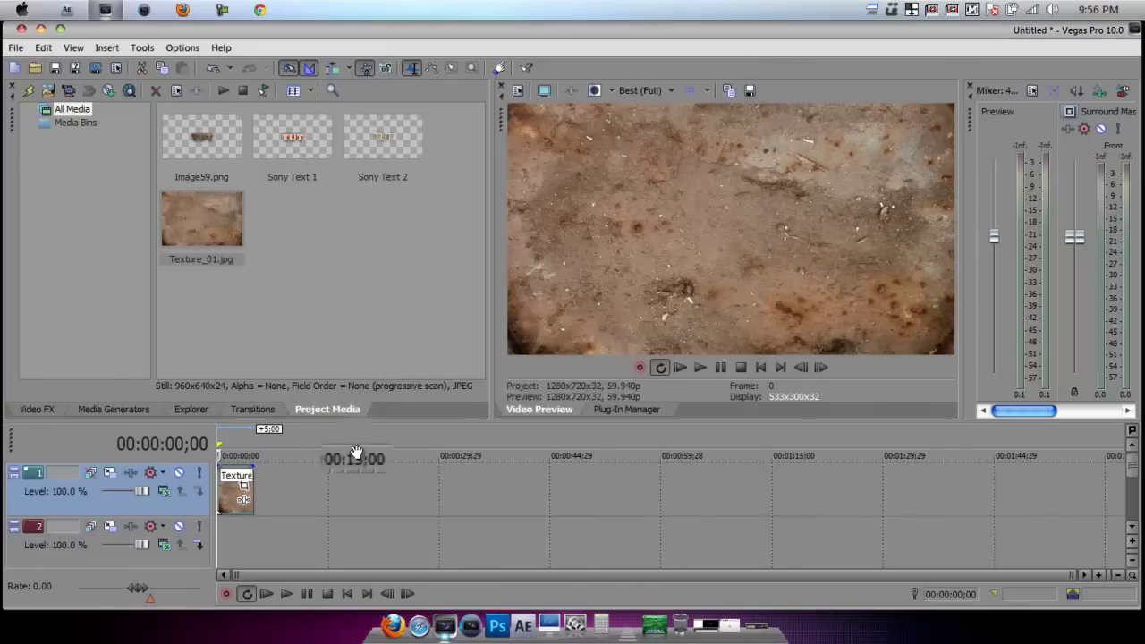
Set track 1's compositing mode to Multiply (Mask) for the texture over the text.
left_click(163, 490)
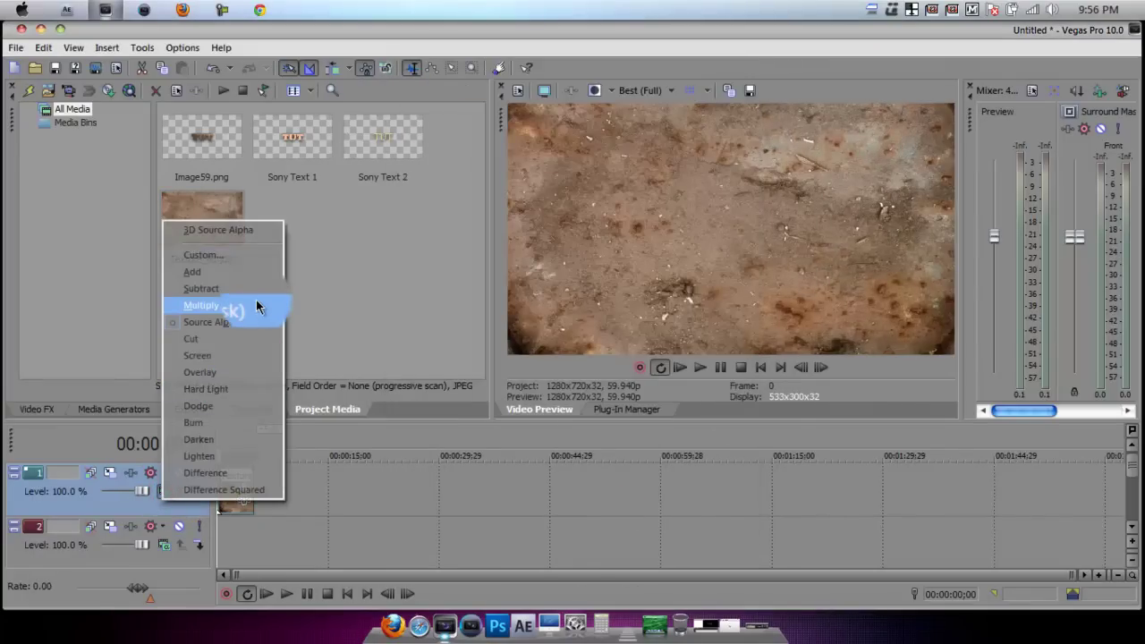
left_click(256, 307)
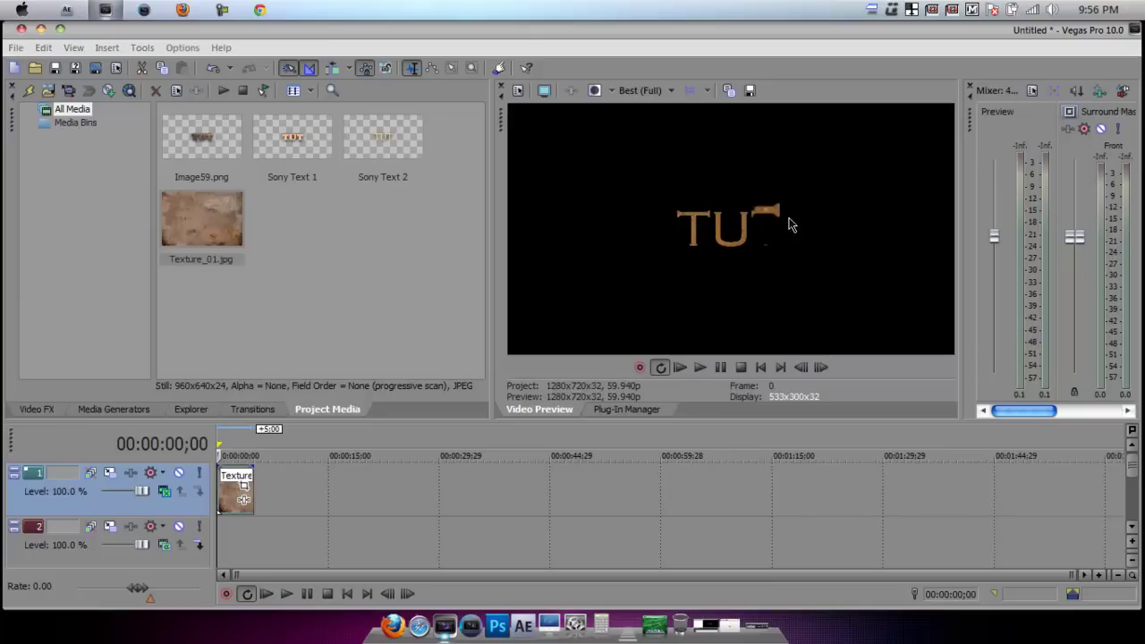
Apply the Bump Map effect's Upper-Right Glow preset to the texture clip, with ambience 0.122 and bump height 0.311.
left_click(34, 411)
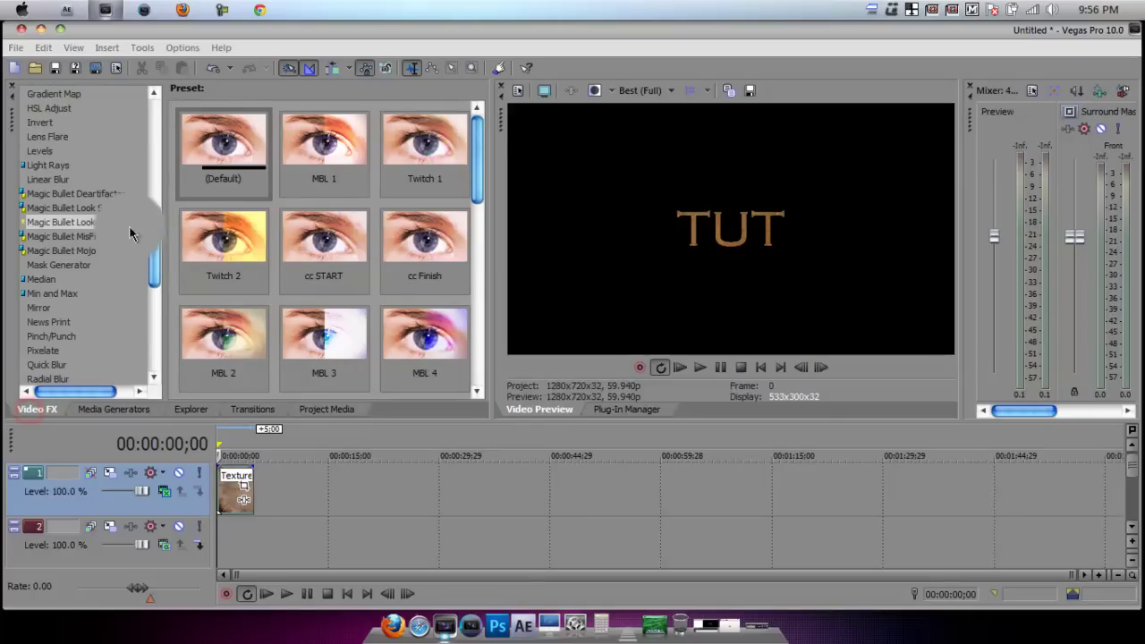
left_click_drag(157, 245, 154, 142)
left_click(53, 194)
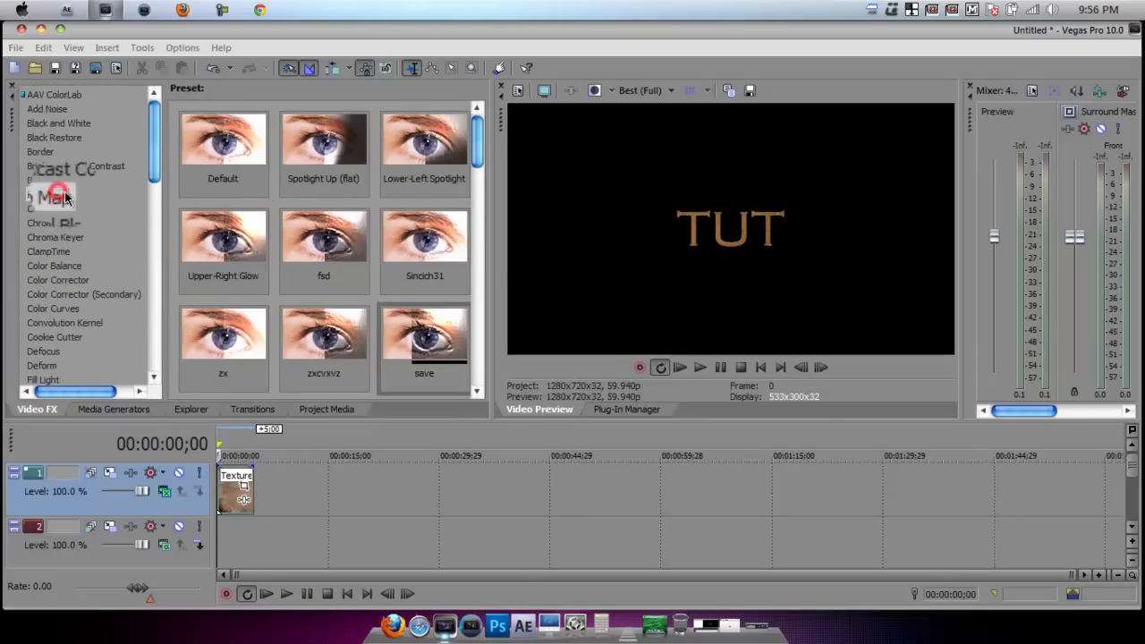
mouse_move(195, 244)
left_mouse_down()
mouse_move(285, 478)
mouse_move(223, 487)
left_mouse_up()
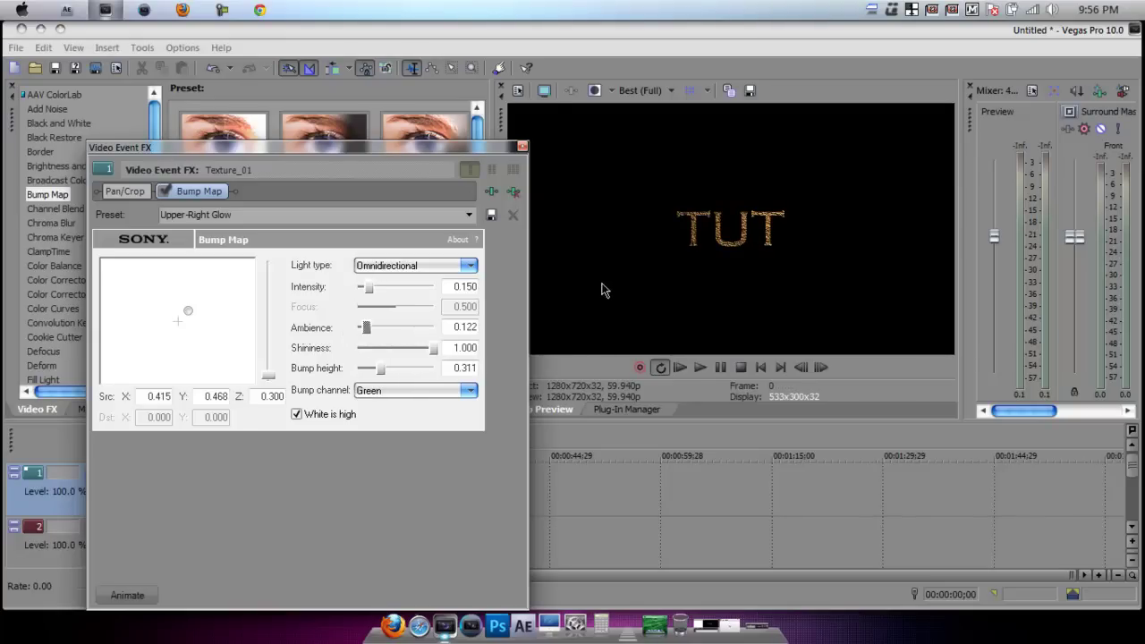
left_click(513, 145)
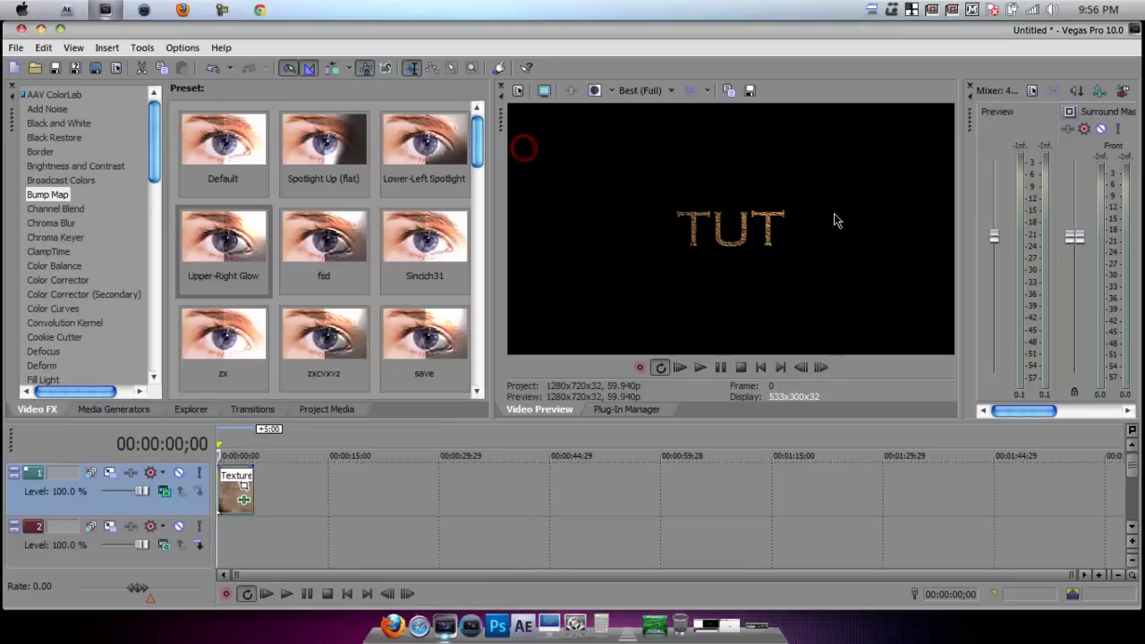
Apply Bump Map's Upper-Right Glow to track 3's text clip, with intensity about 0.155, ambience 0.144 and bump height 0.477.
left_click_drag(1132, 466, 1132, 494)
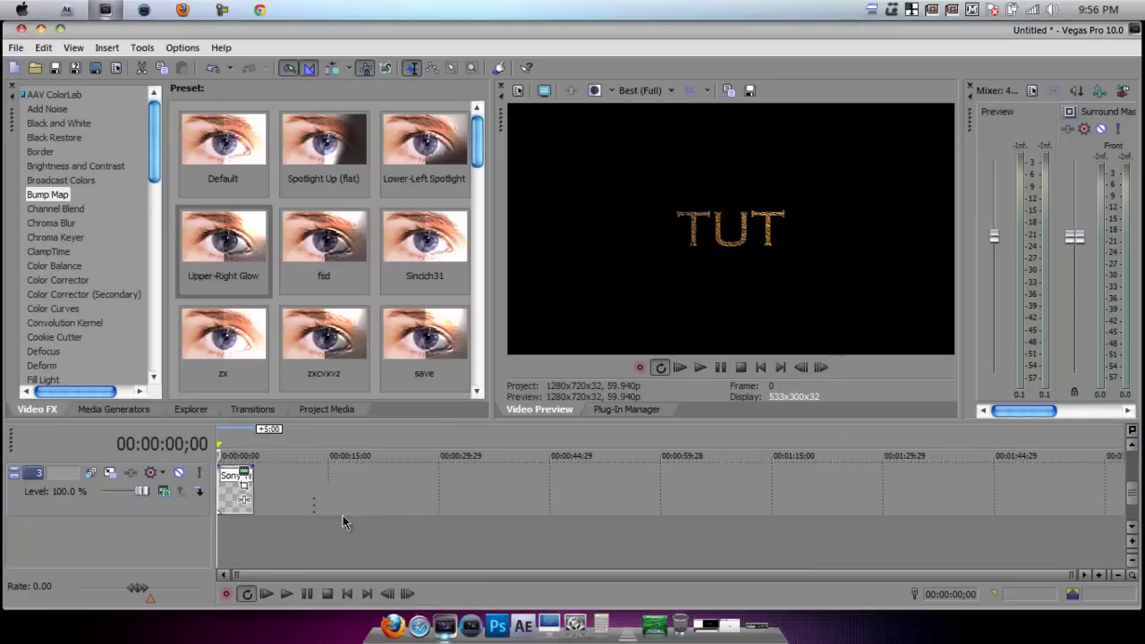
left_click(221, 489)
left_click_drag(239, 220, 233, 488)
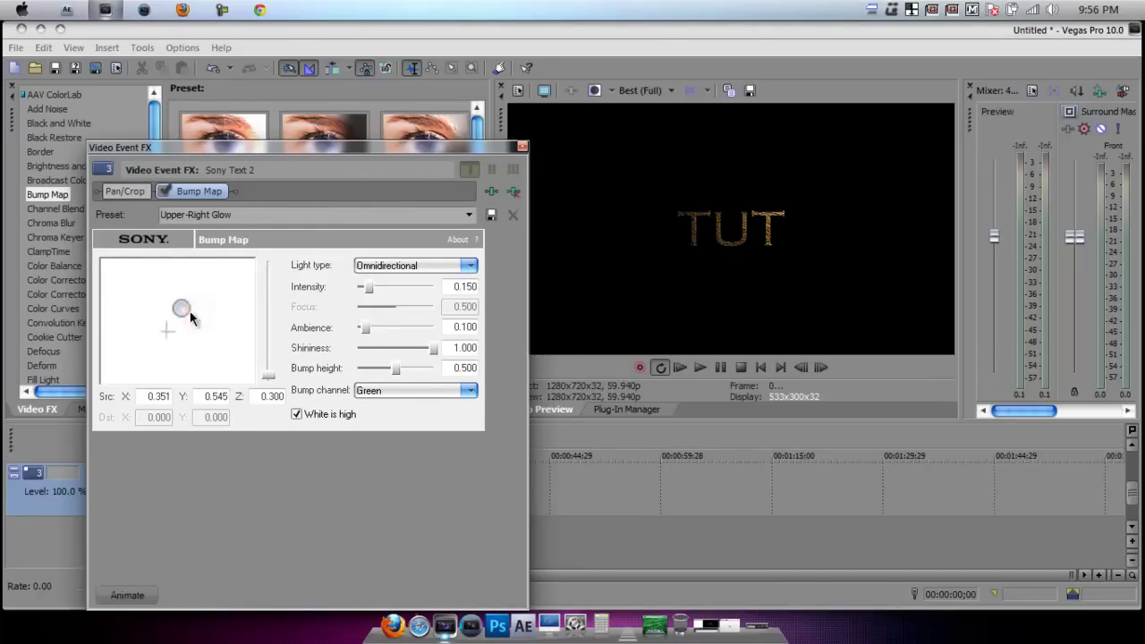
left_click_drag(368, 331, 371, 330)
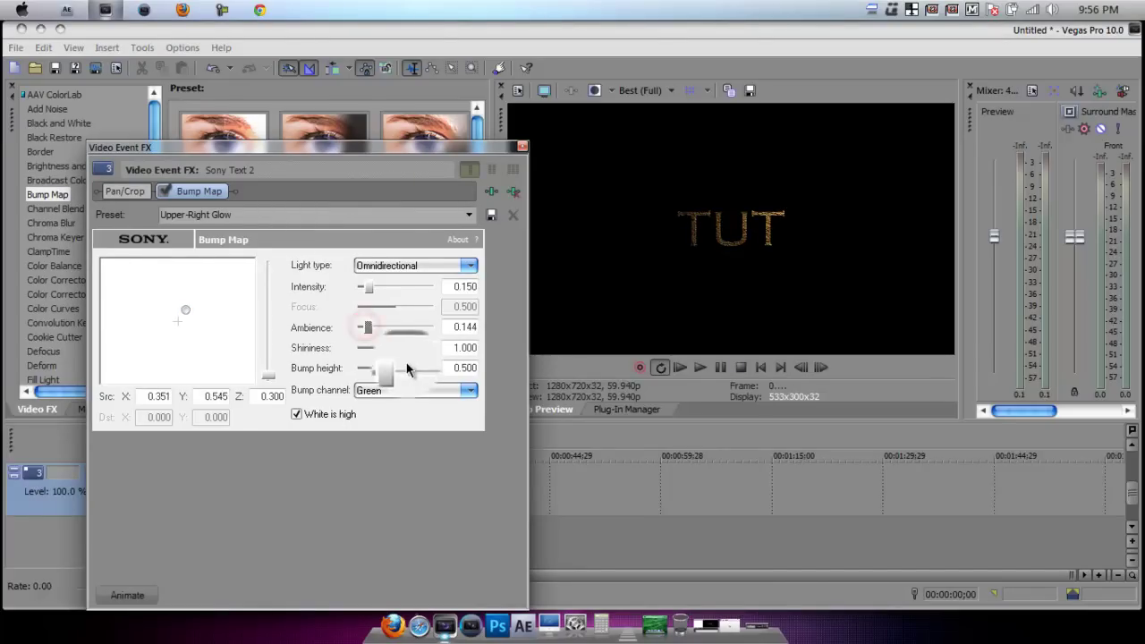
left_click_drag(369, 288, 371, 295)
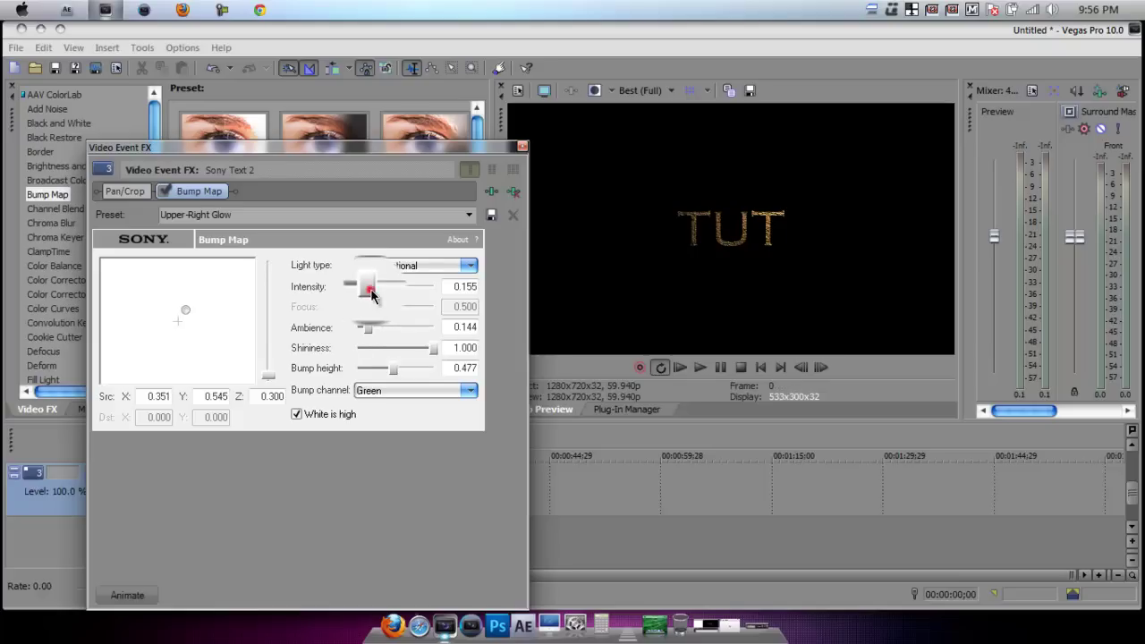
left_click(522, 146)
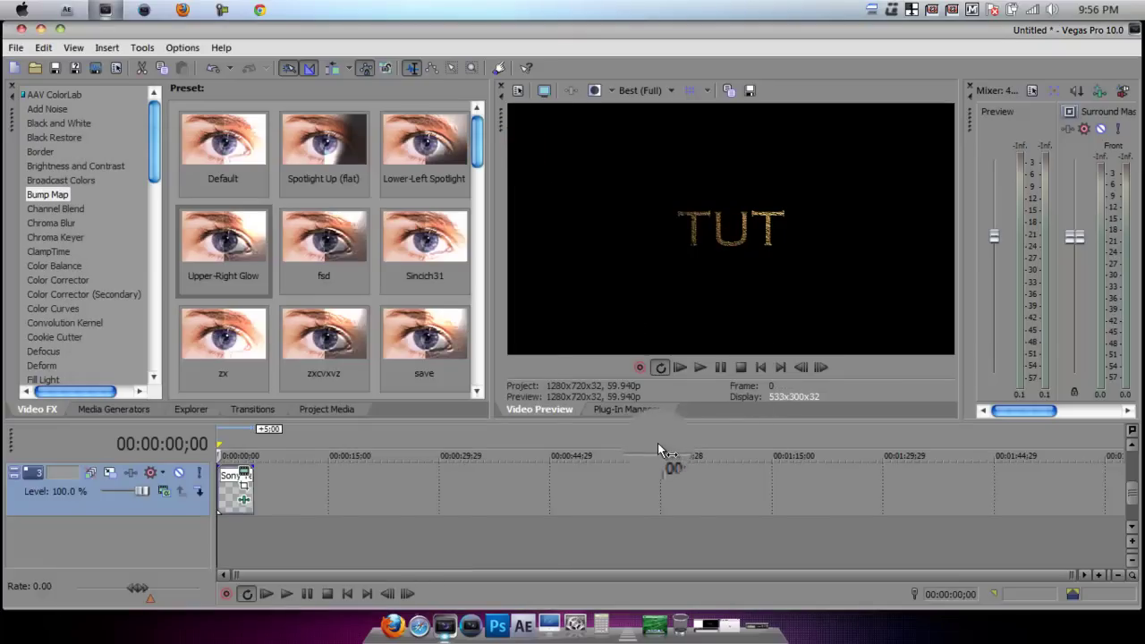
Try several fonts on track 3's TUT text, choose GrilledCheese BTN Toasted, and close the text generator.
left_click(245, 475)
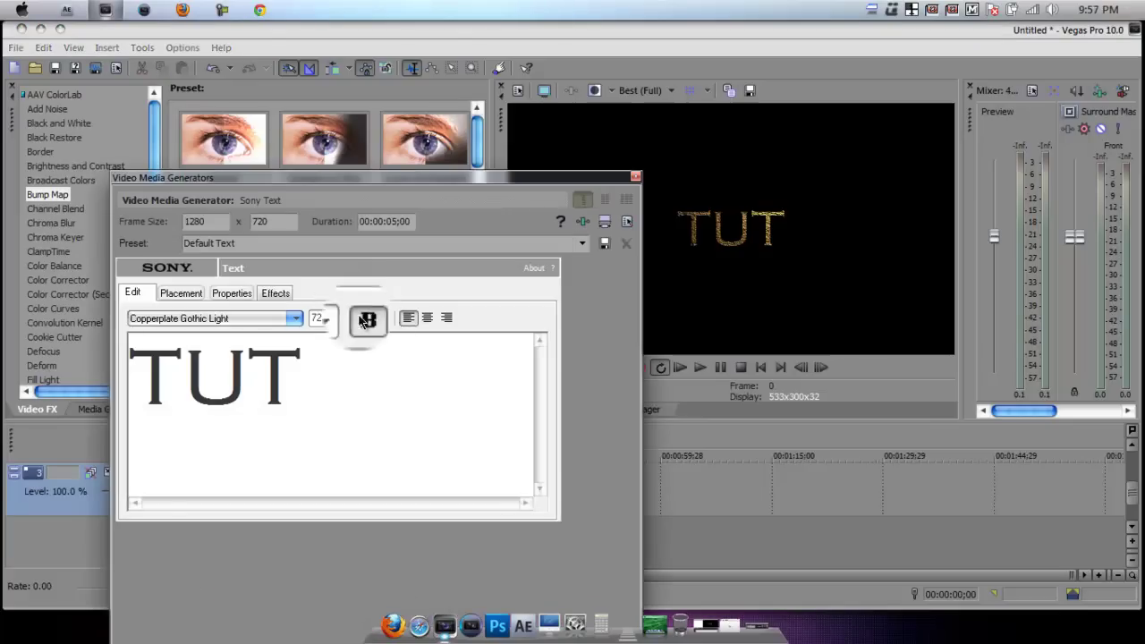
left_click(286, 323)
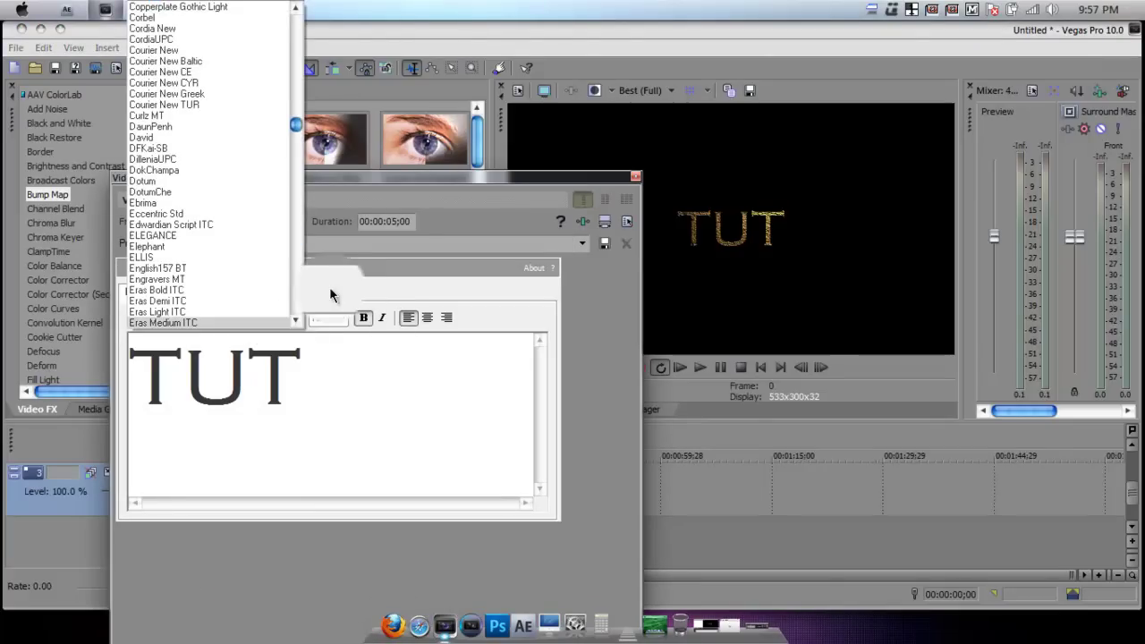
left_click(247, 322)
key("Up")
key("Up")
key("Up")
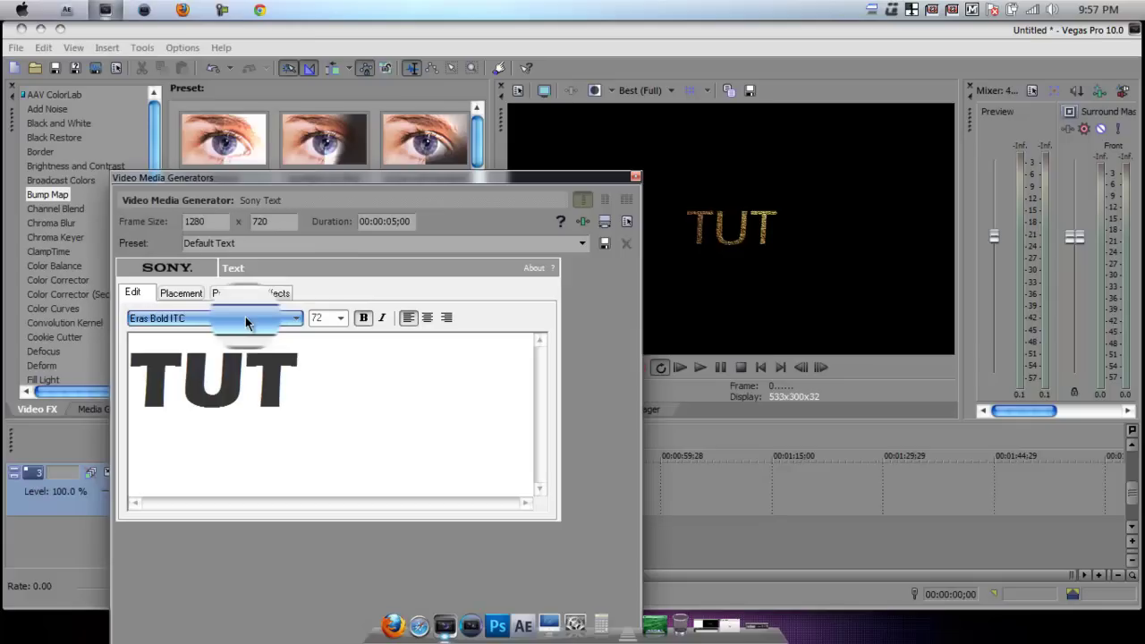
key("Down")
key("Down")
key("Down")
key("Down")
key("Down")
key("Down")
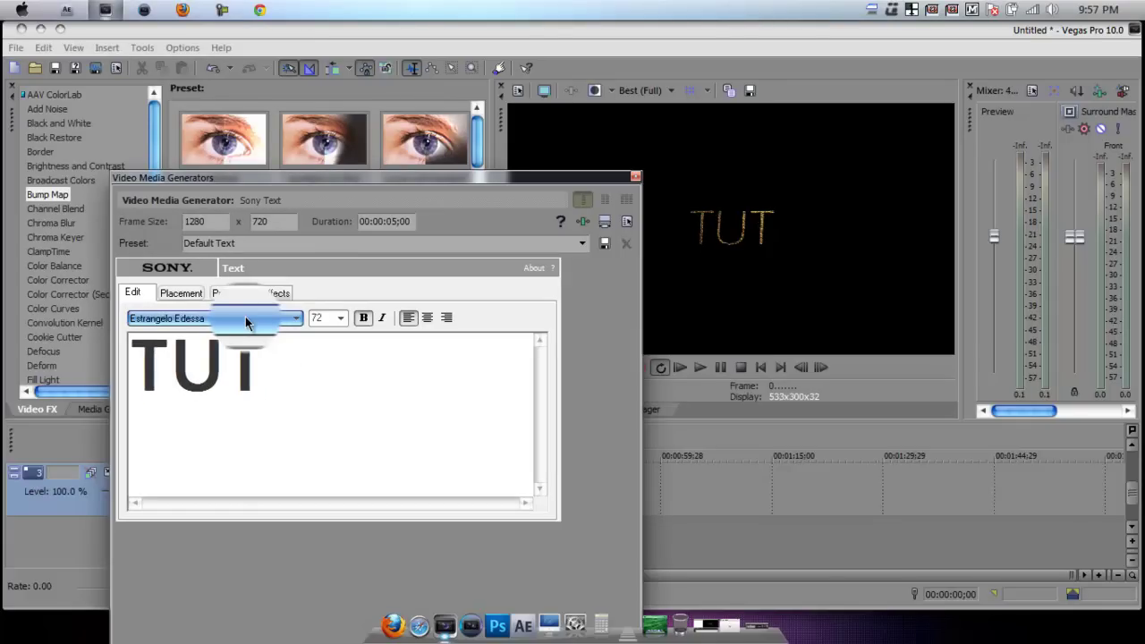
key("Down")
key("Down")
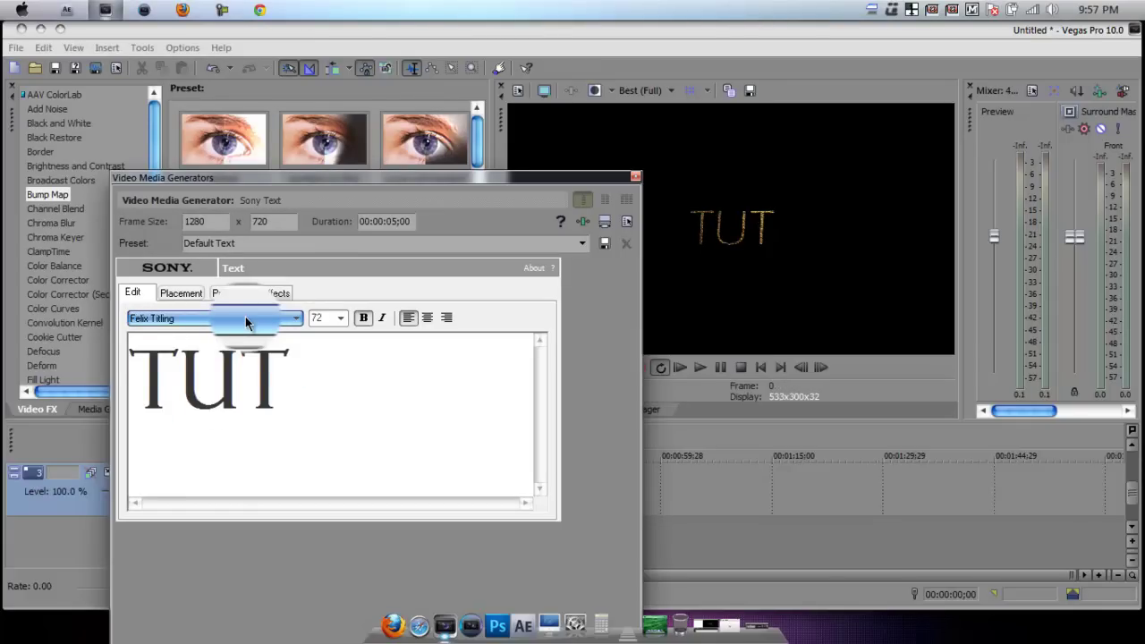
key("Down")
key("Down")
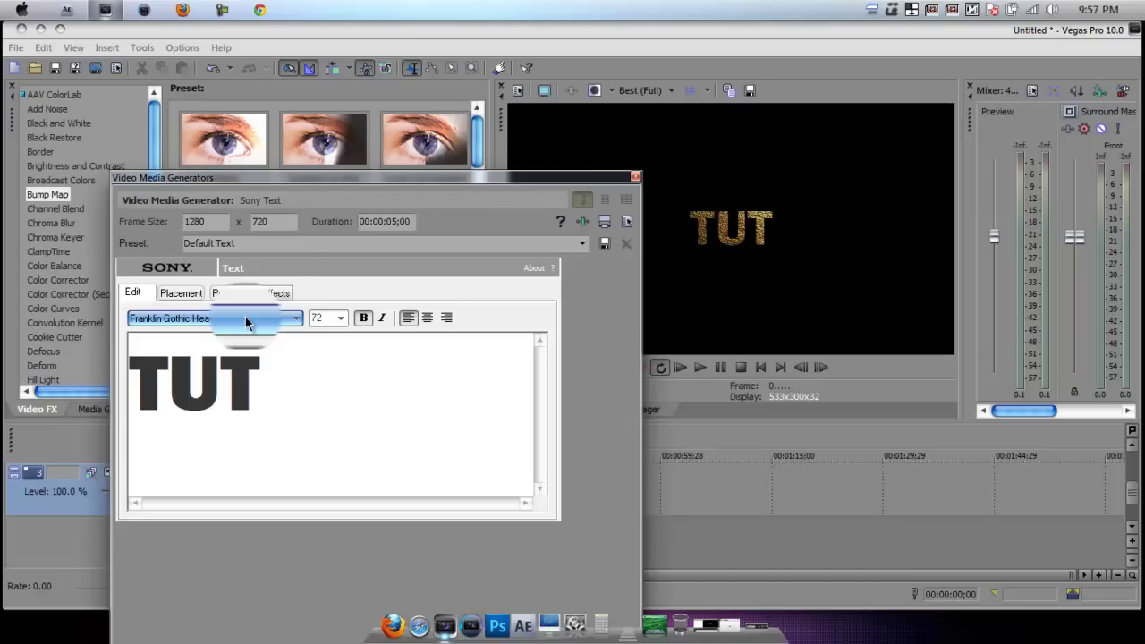
left_click(245, 318)
left_click(235, 306)
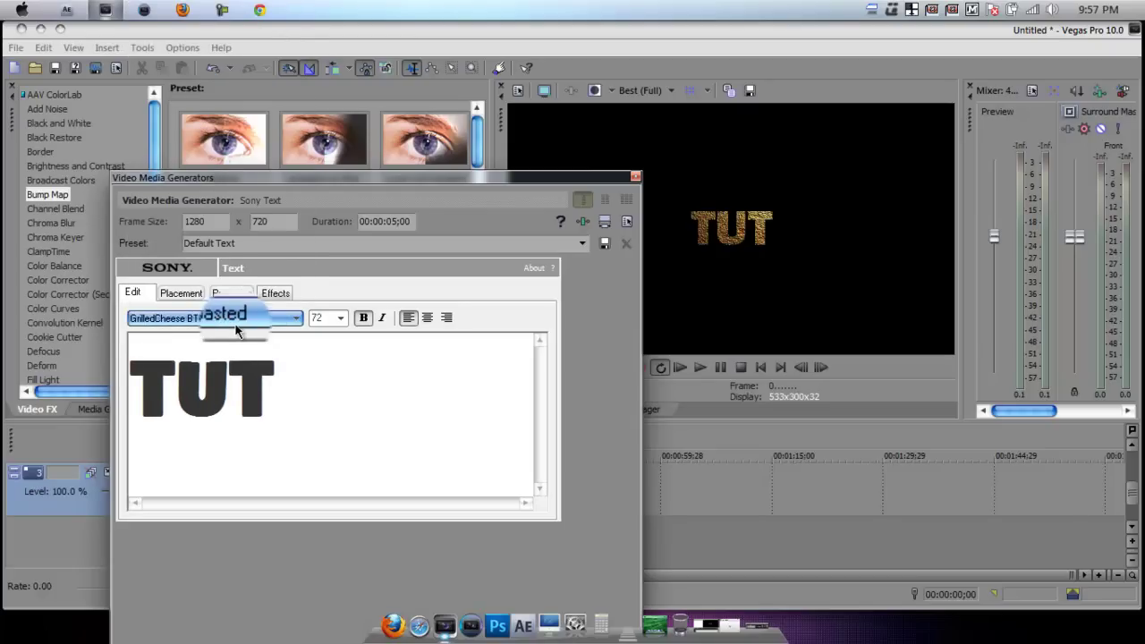
left_click(636, 178)
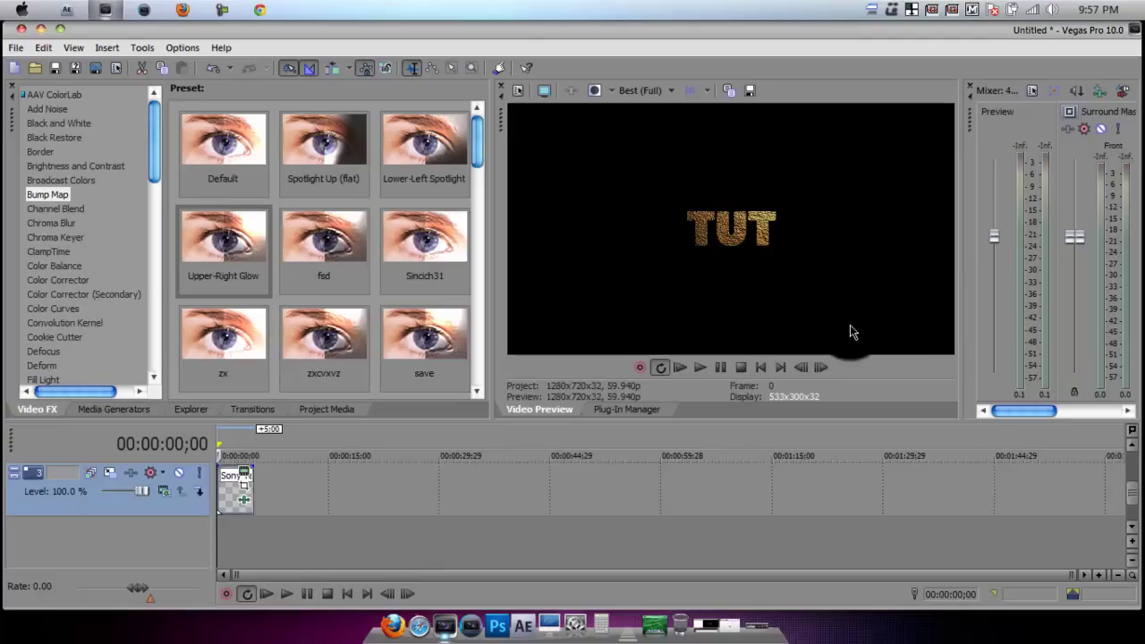
Copy the text clip from track 3 to the start of track 2 as a new copy of the source media.
left_click(1131, 497)
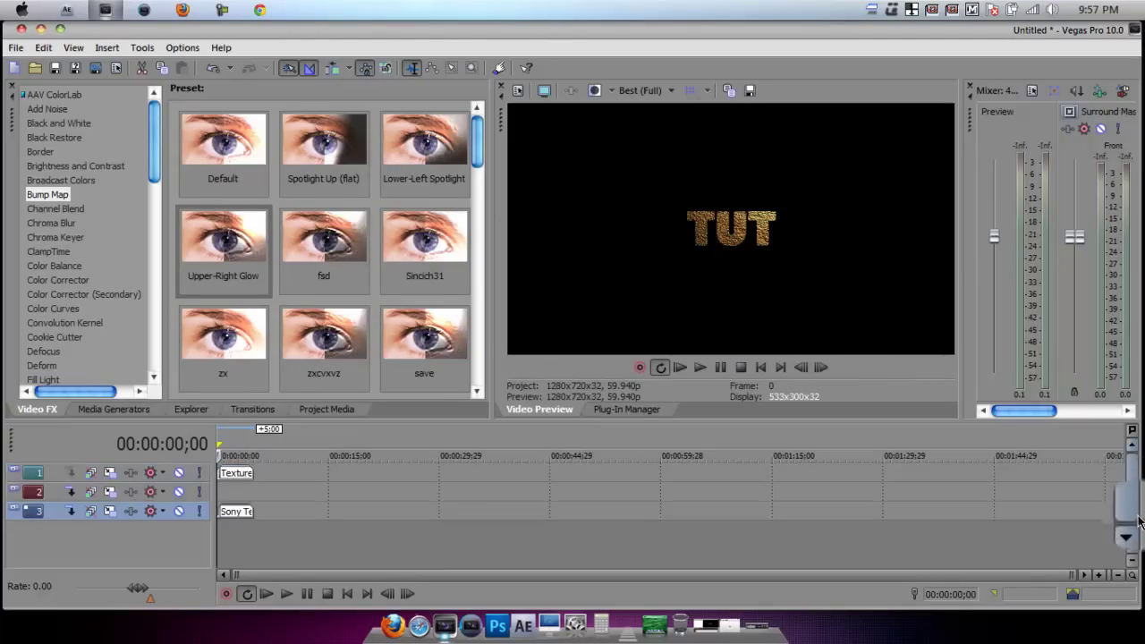
left_click(1132, 542)
left_click(1132, 542)
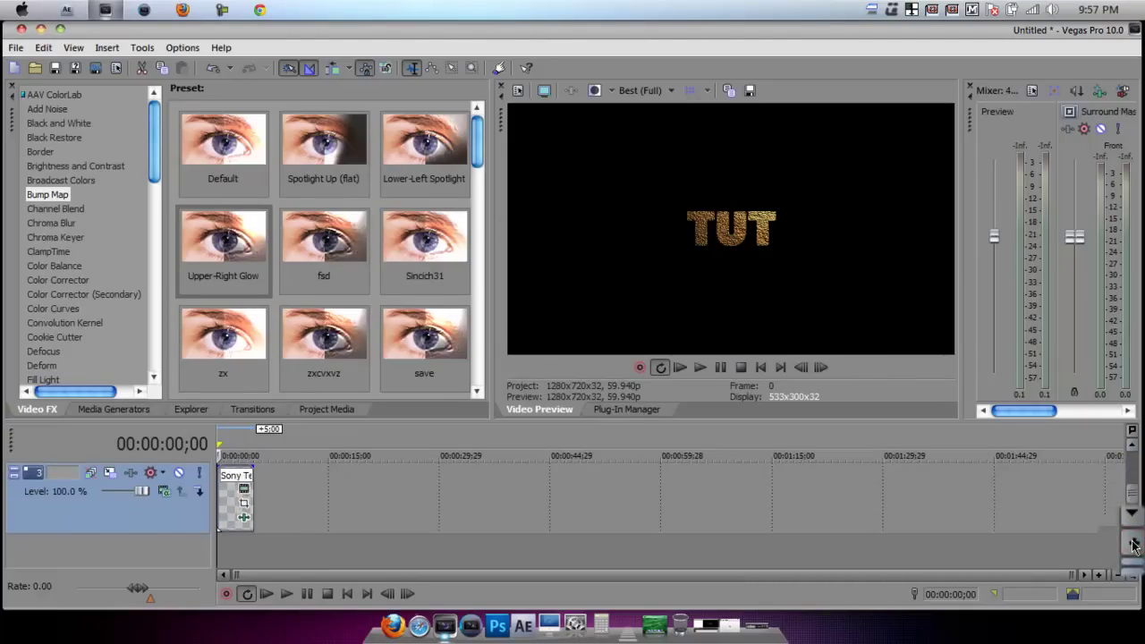
left_click(1132, 542)
left_click(1132, 561)
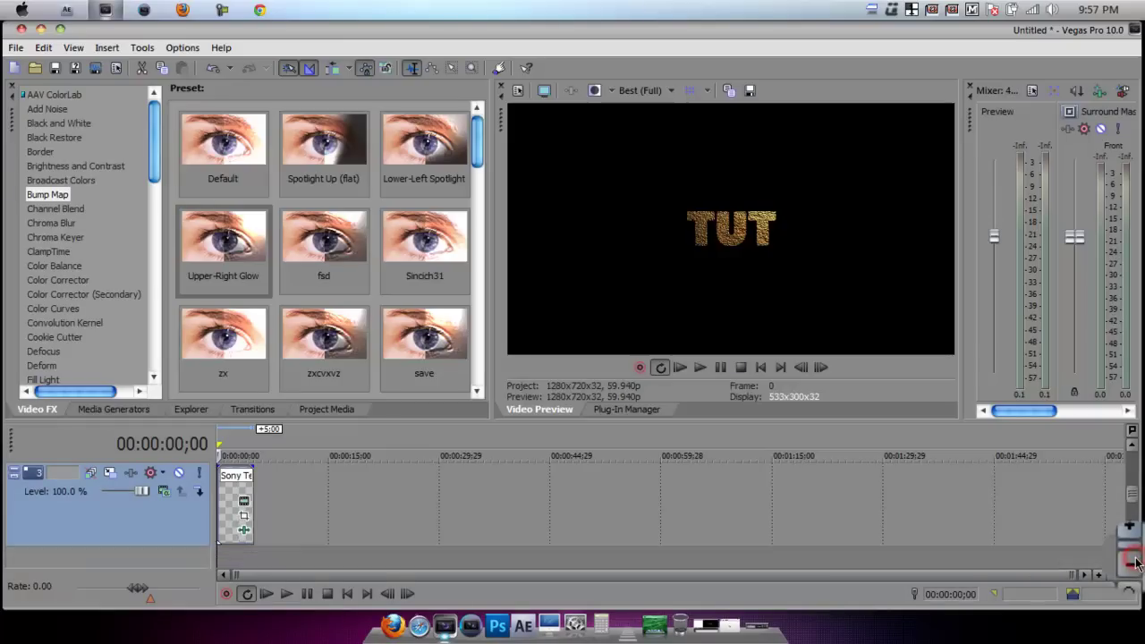
left_click(1132, 542)
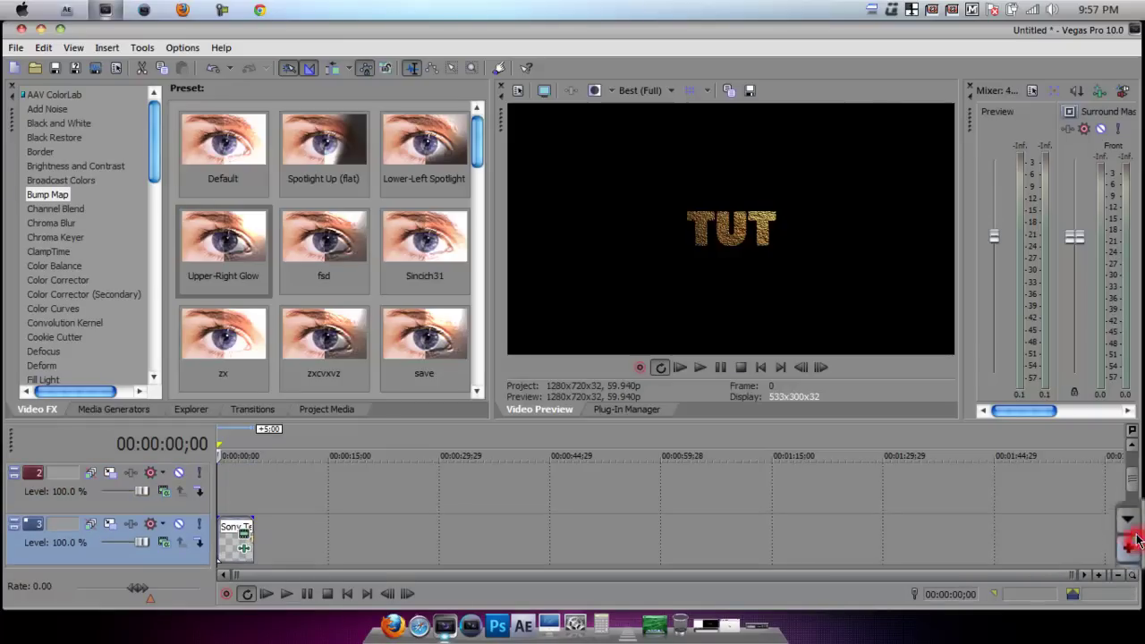
mouse_move(1132, 482)
left_mouse_down()
mouse_move(1132, 463)
mouse_move(1131, 481)
left_mouse_up()
right_click(225, 542)
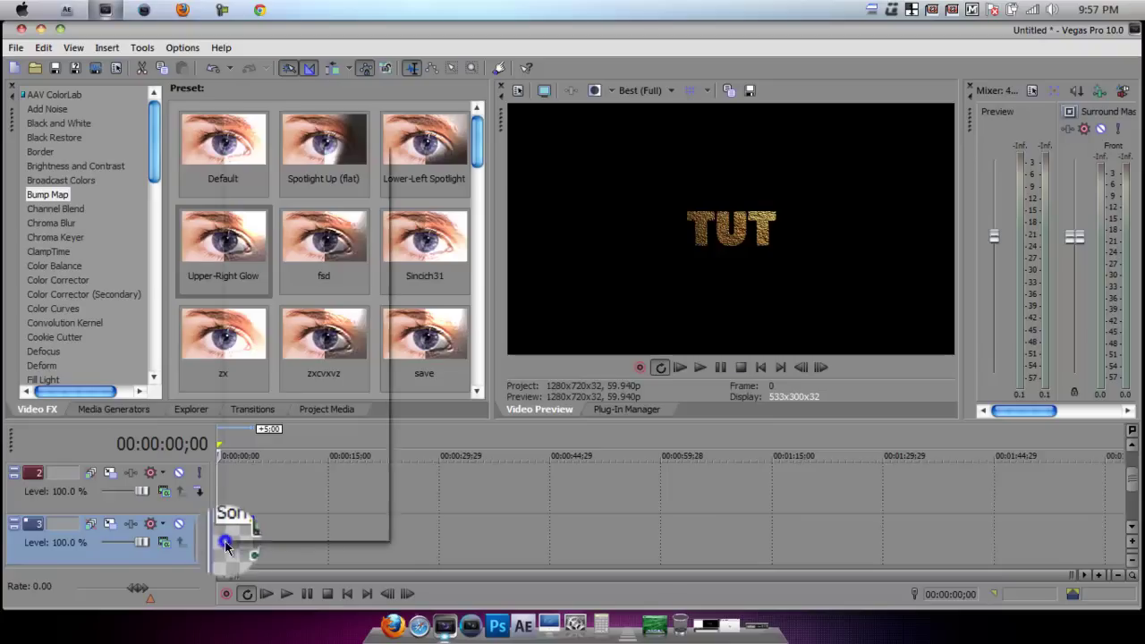
left_click(253, 316)
right_click(224, 486)
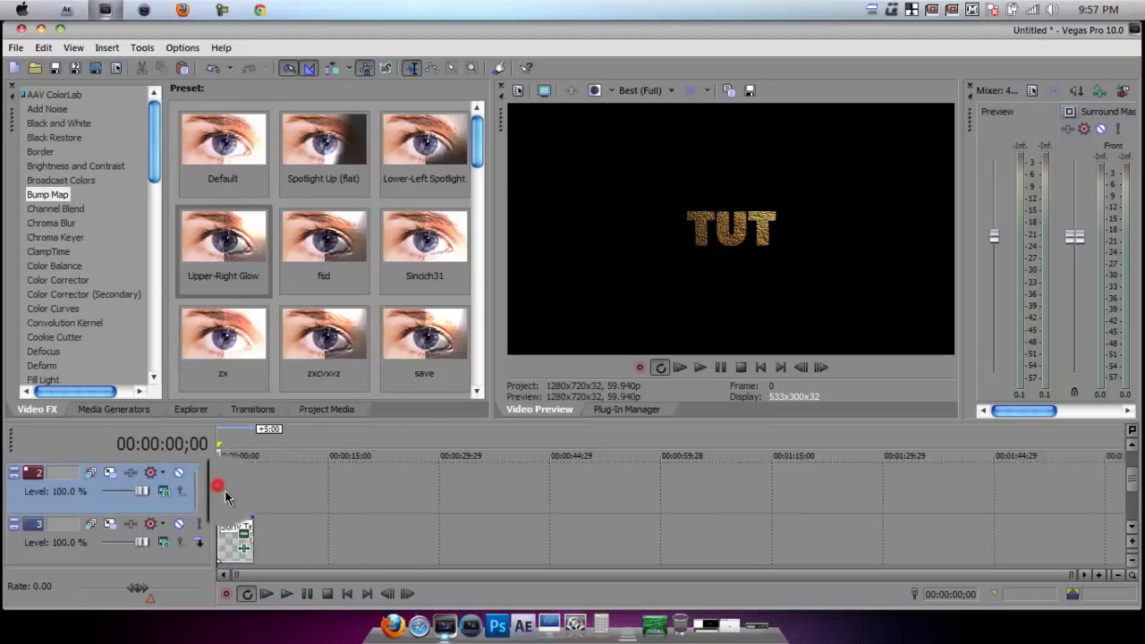
left_click(285, 319)
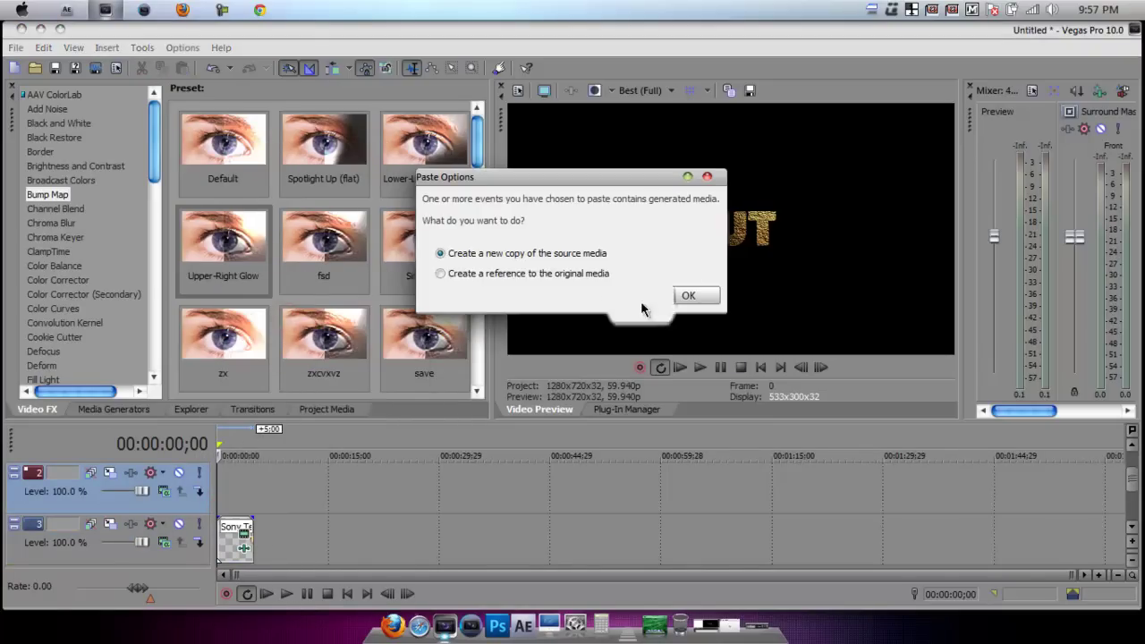
left_click(687, 298)
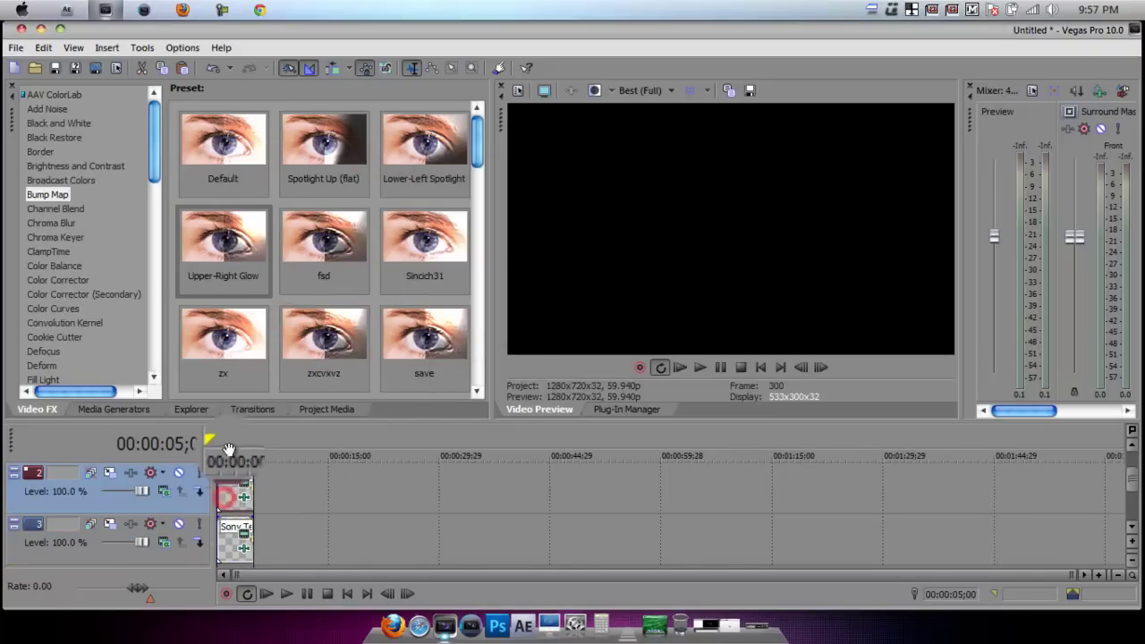
Shrink the Pan/Crop frame of track 2's text copy to 1,270.8 by 714.8 at the clip's start.
left_click(223, 445)
right_click(228, 487)
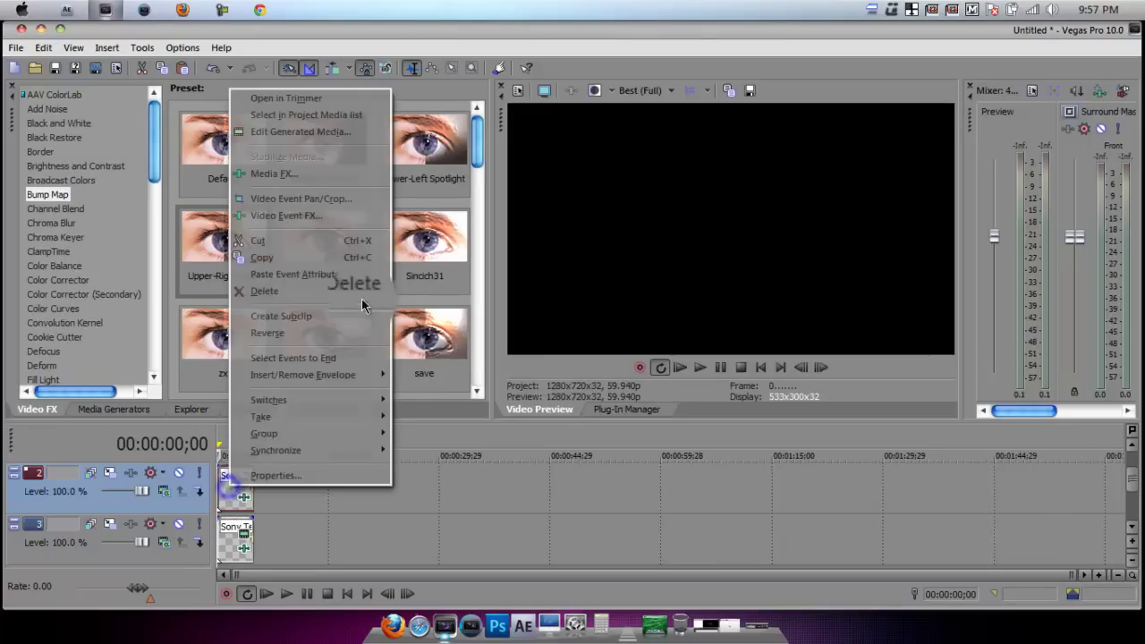
left_click(341, 200)
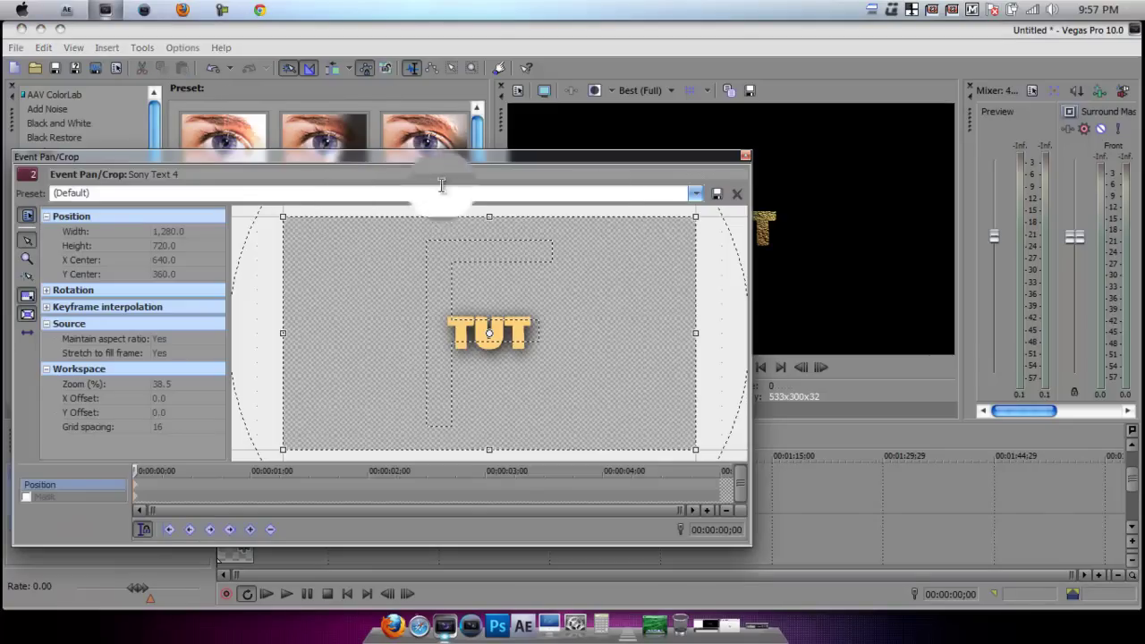
left_click(179, 230)
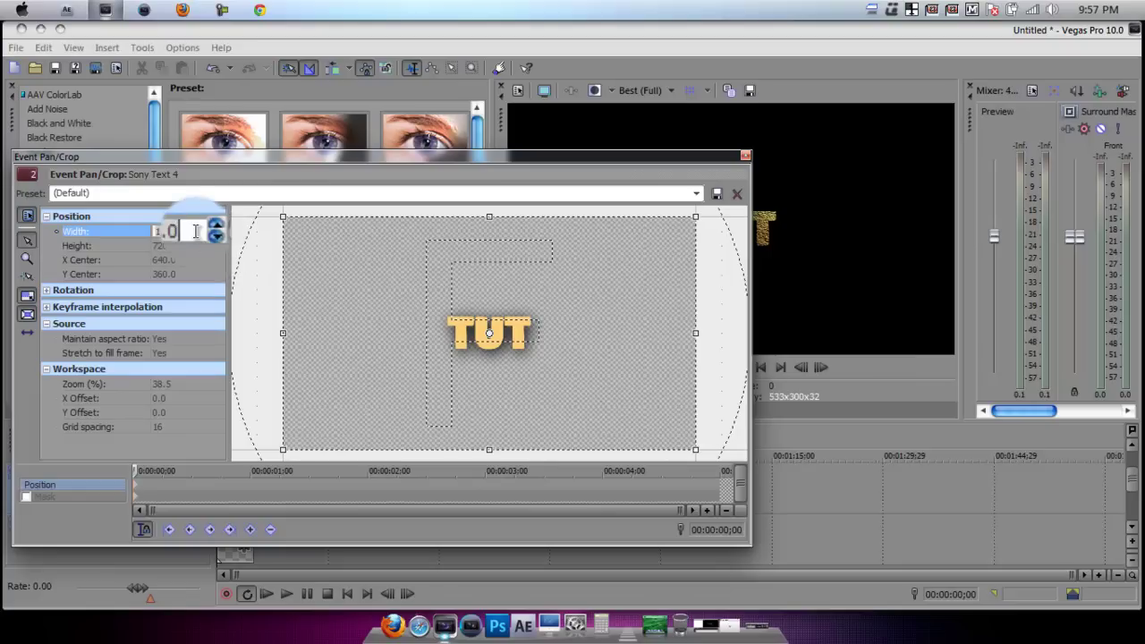
left_click(208, 235)
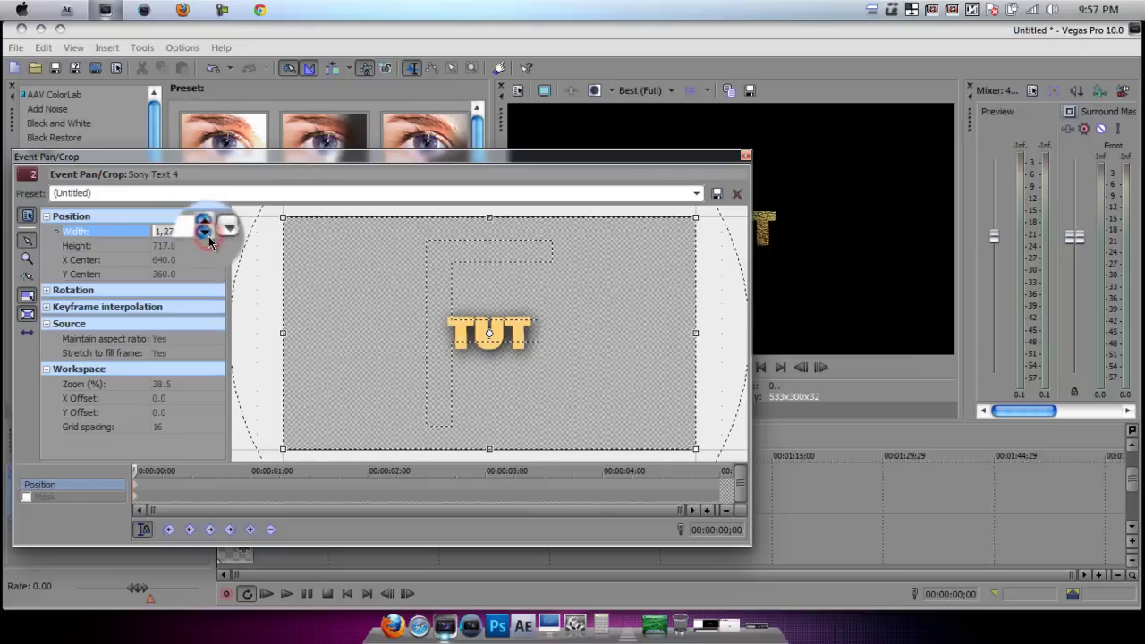
left_click(201, 246)
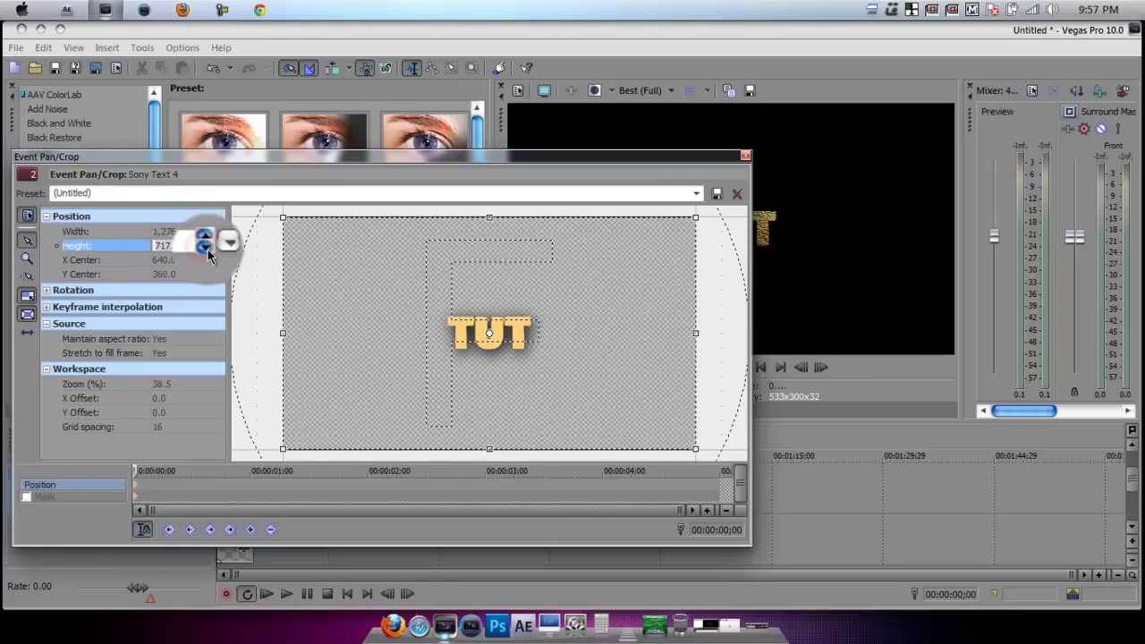
left_click(207, 250)
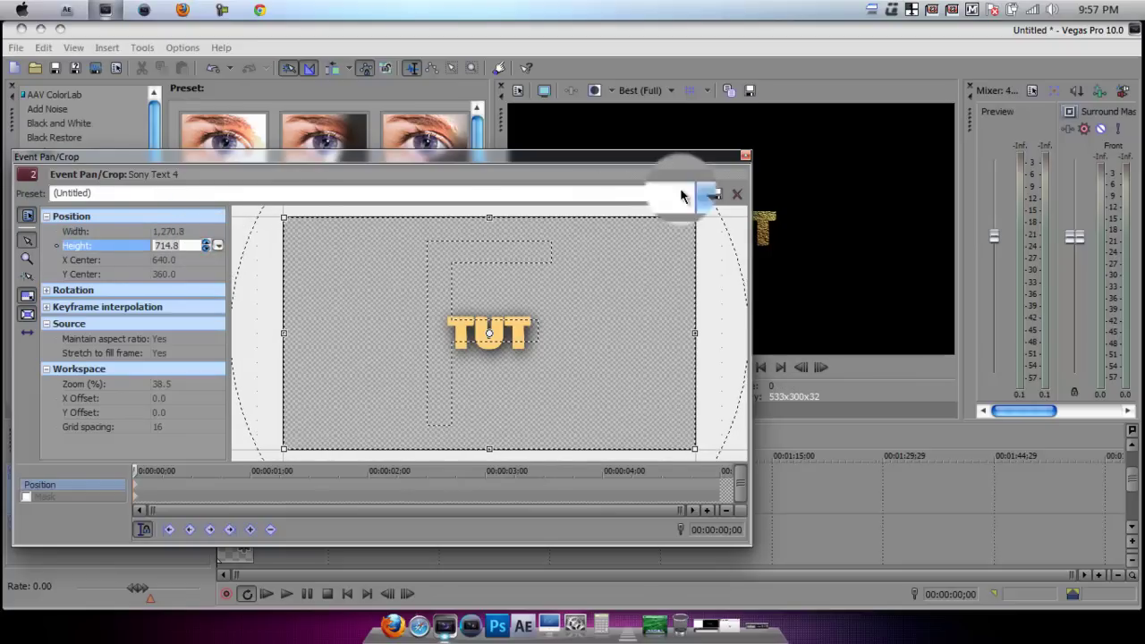
left_click(745, 156)
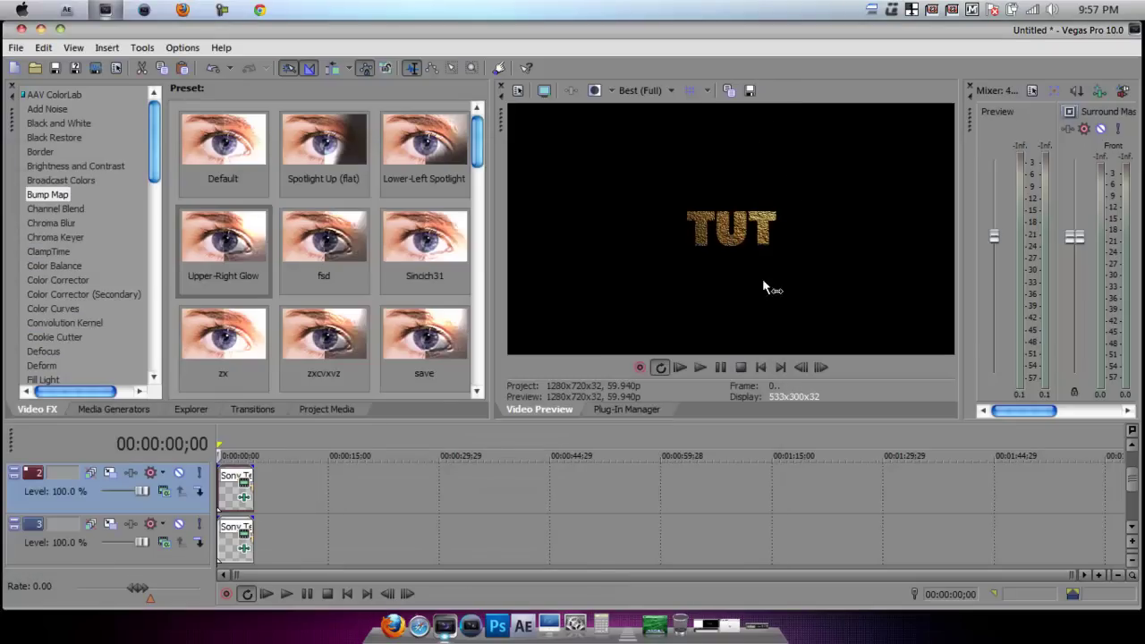
Save a snapshot of the preview frame to My Pictures as a PNG named Image60.
scroll(1112, 510, "up", 1)
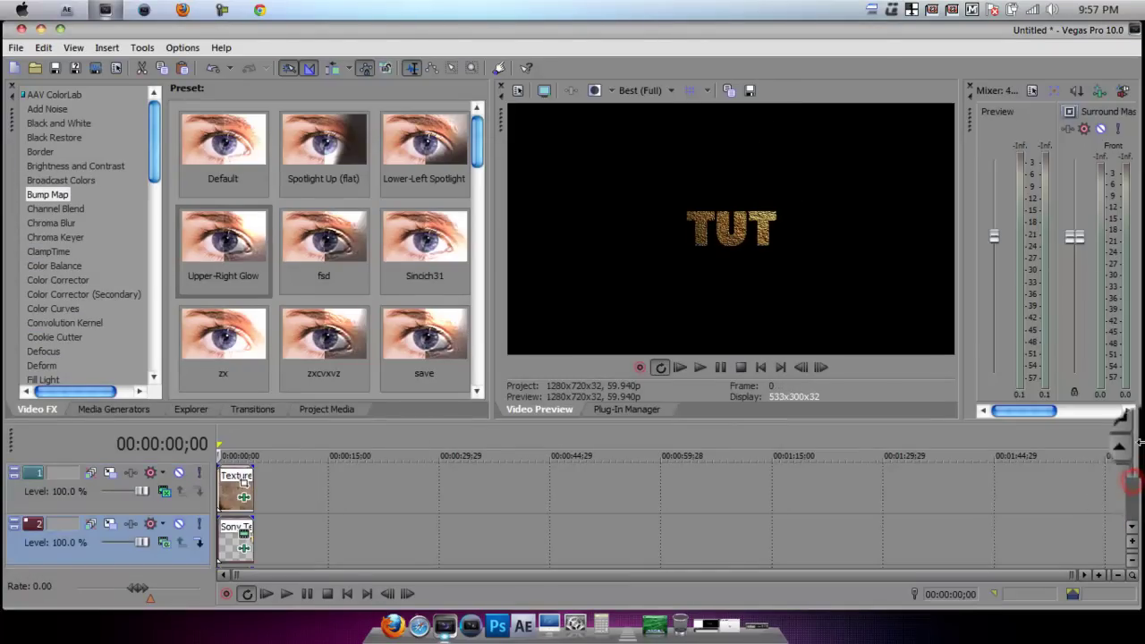
left_click(753, 92)
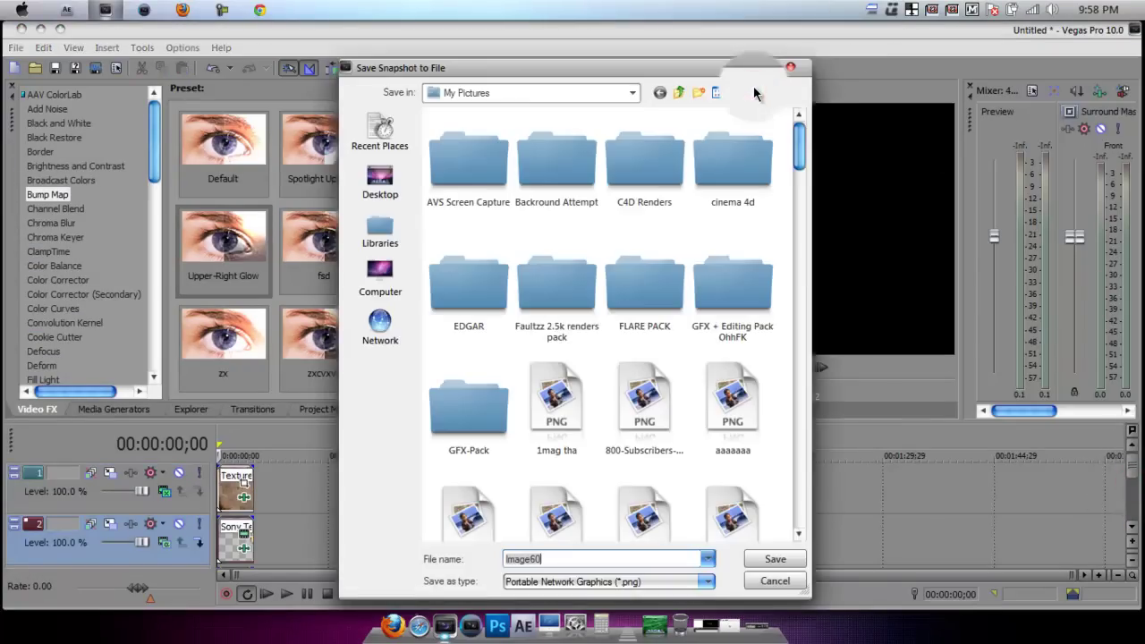
left_click(772, 559)
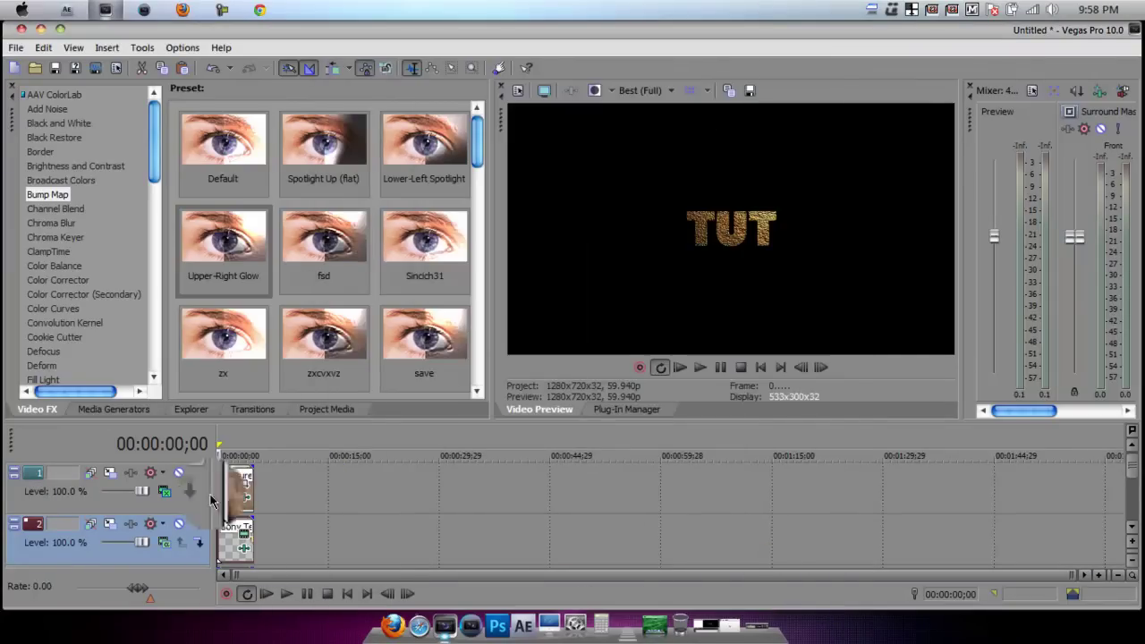
Place Image60.png beside the text clip on track 2, and delete the texture track and the lower text track.
left_click(326, 408)
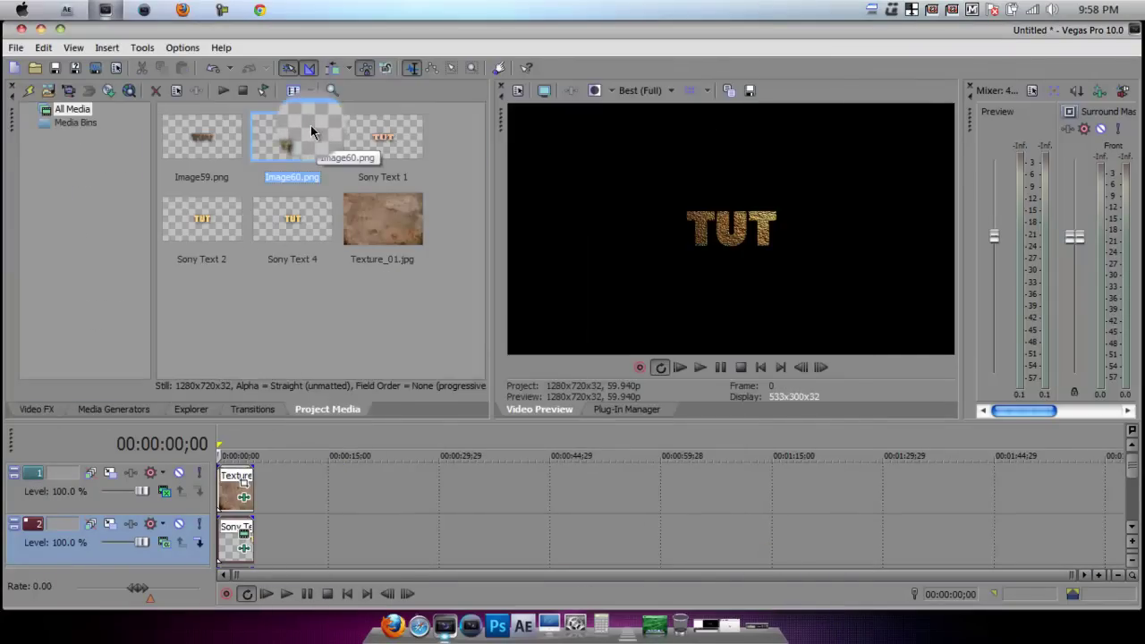
left_click_drag(311, 125, 388, 529)
right_click(408, 500)
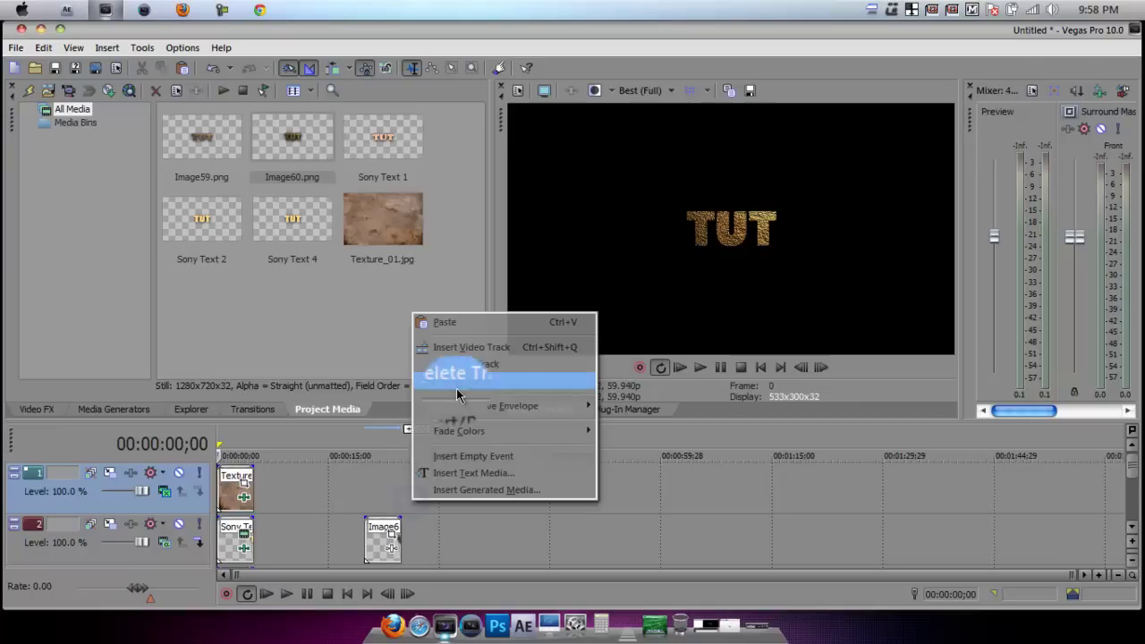
left_click(427, 388)
left_click(416, 543)
right_click(416, 543)
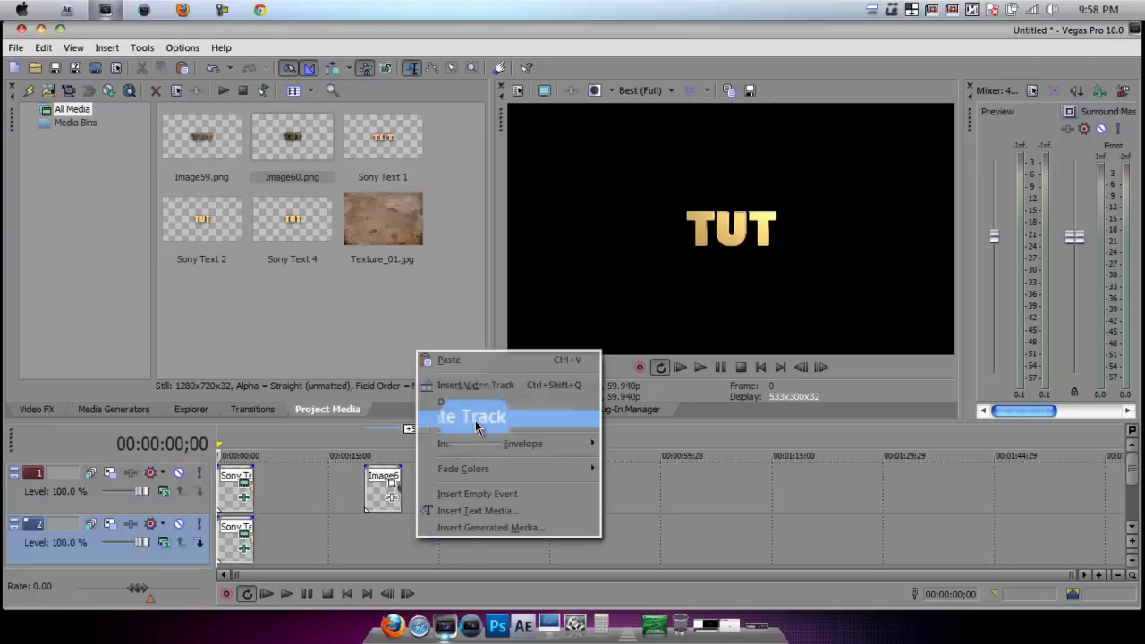
left_click(447, 416)
Delete the text clip from the remaining track and move the Image60 clip to the start of the timeline.
left_click_drag(237, 490, 226, 499)
right_click(227, 499)
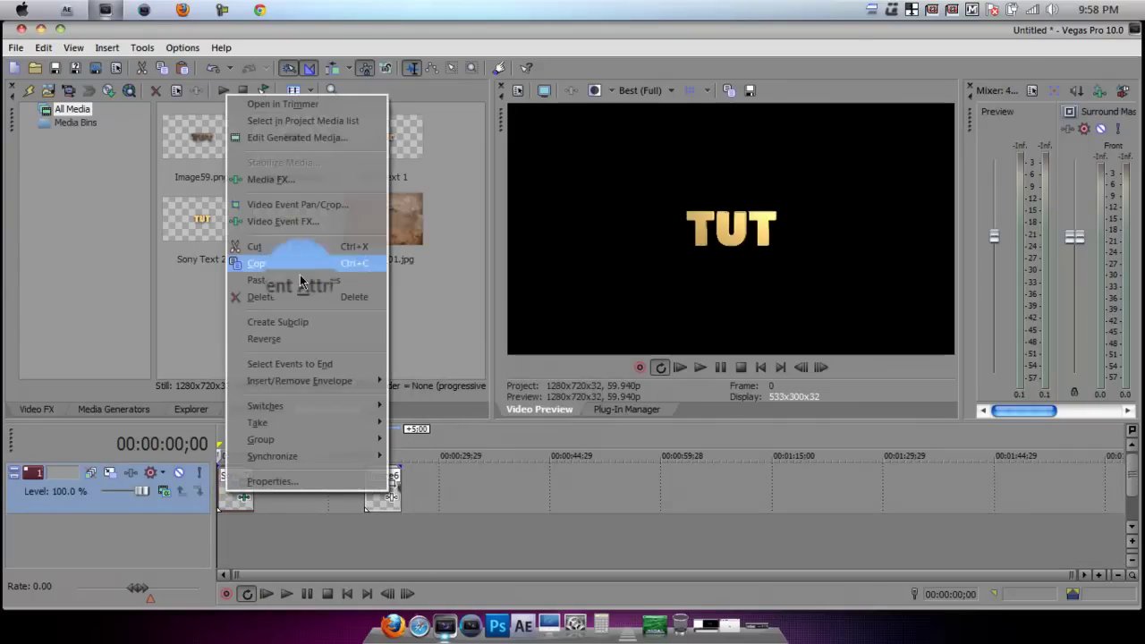
left_click(302, 299)
left_click_drag(375, 501, 168, 498)
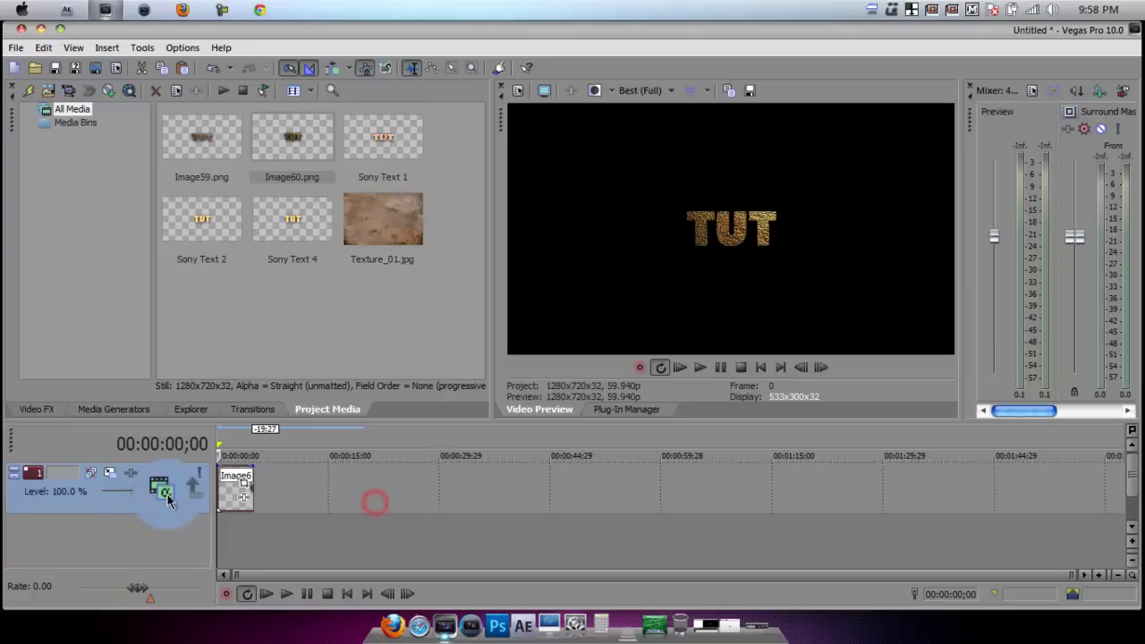
Insert a new video track above the image track and move the Image60 clip up to its start.
right_click(352, 537)
right_click(353, 541)
left_click(435, 582)
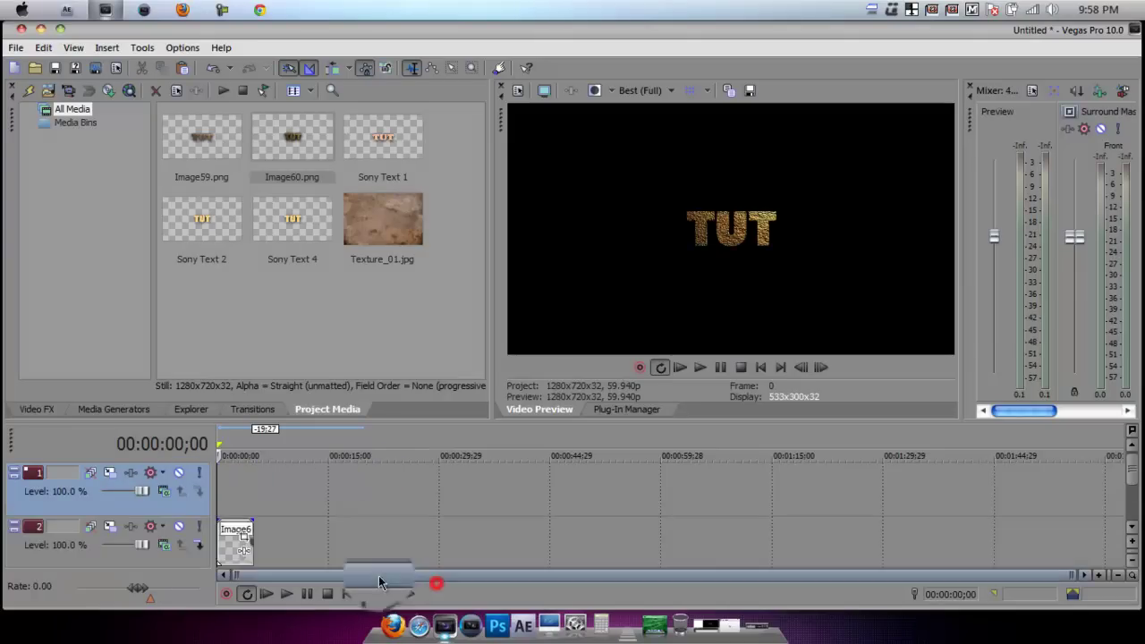
left_click_drag(222, 554, 214, 467)
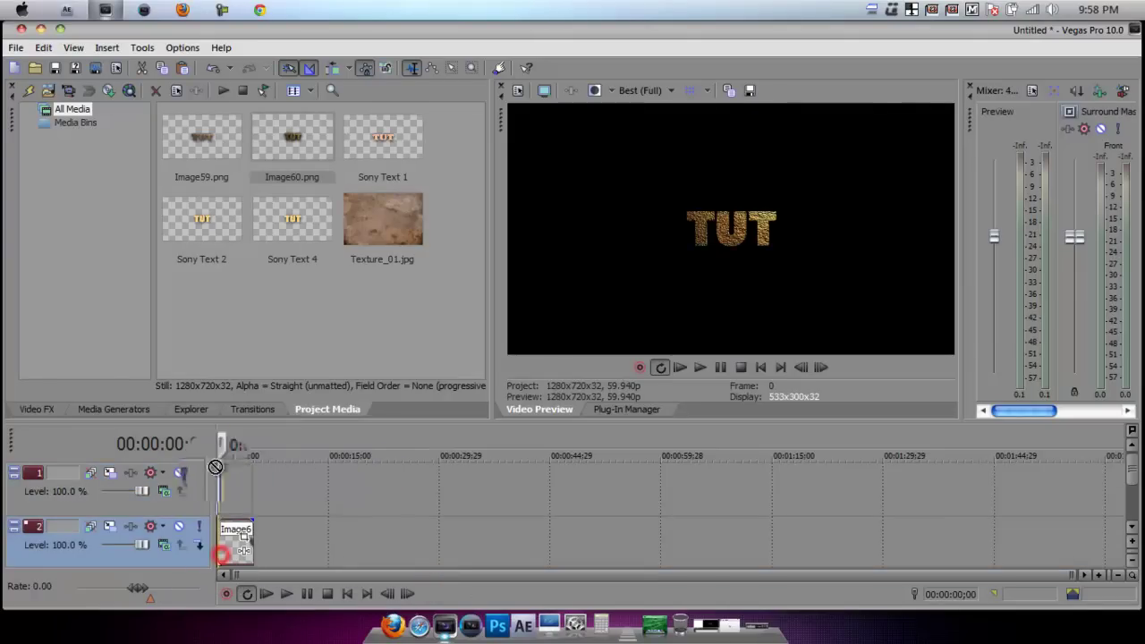
left_click_drag(223, 541, 225, 488)
Place Texture_01.jpg at the start of track 2, turn off its Maintain aspect ratio switch and disable resampling.
left_click_drag(384, 249, 231, 540)
right_click(232, 540)
left_click(362, 407)
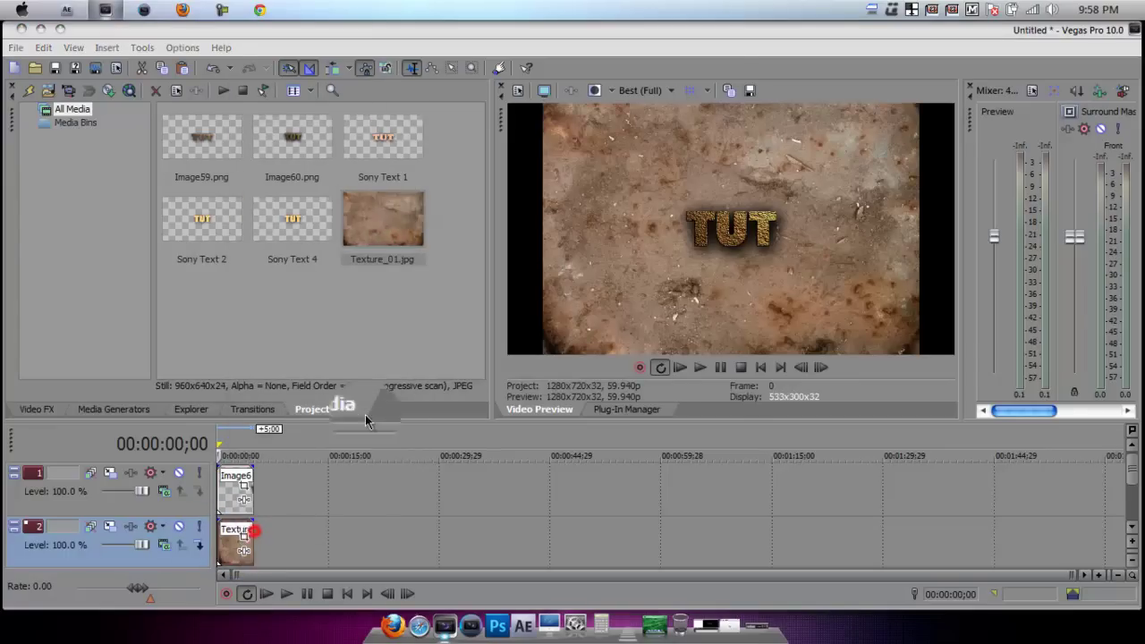
left_click(504, 206)
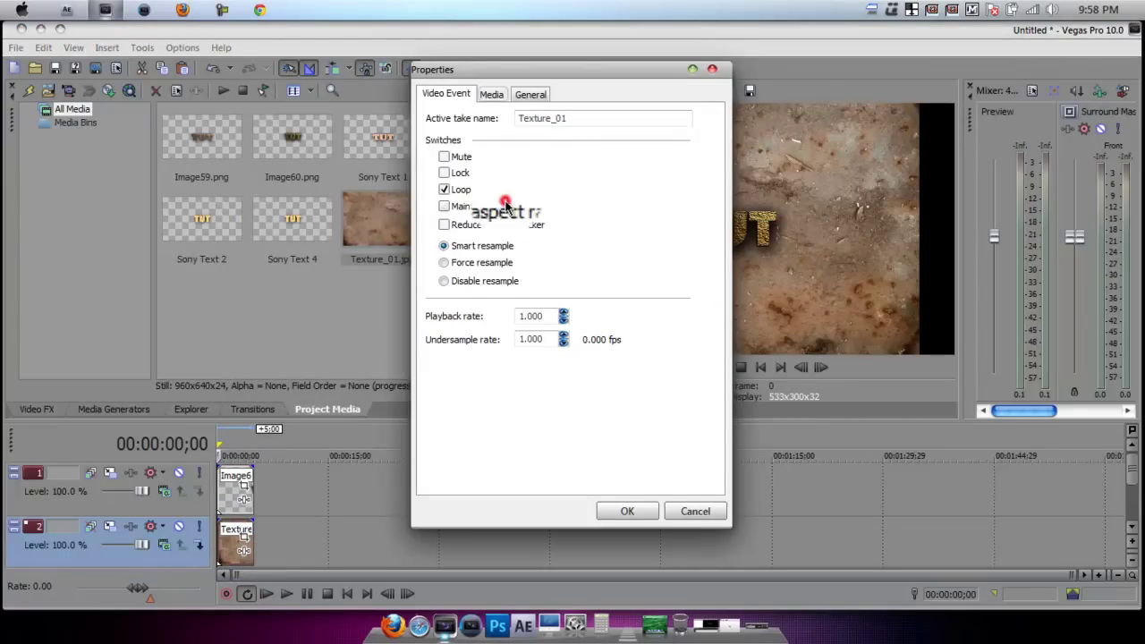
left_click(489, 280)
left_click(607, 522)
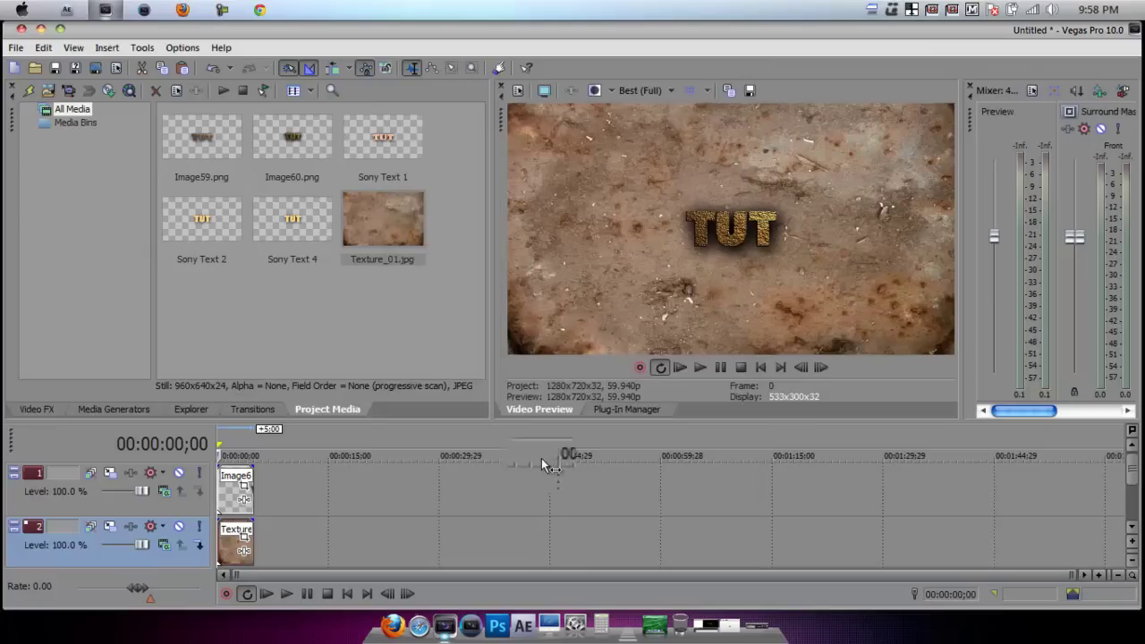
Shrink the texture clip's Pan/Crop frame to 936.9 by 624.6.
left_click(243, 535)
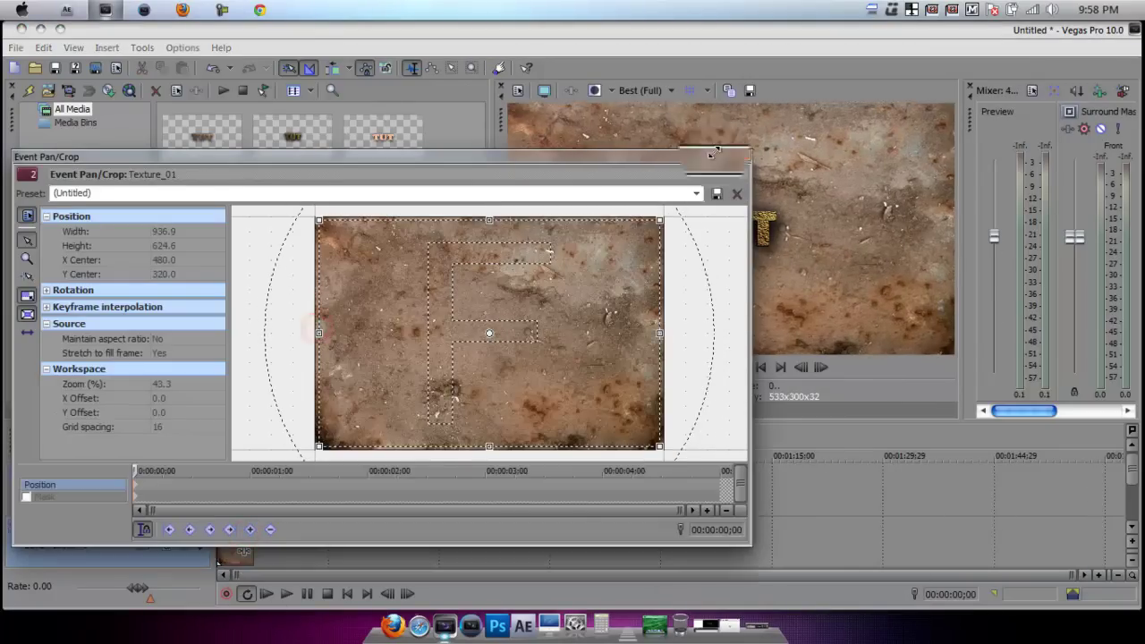
left_click(745, 155)
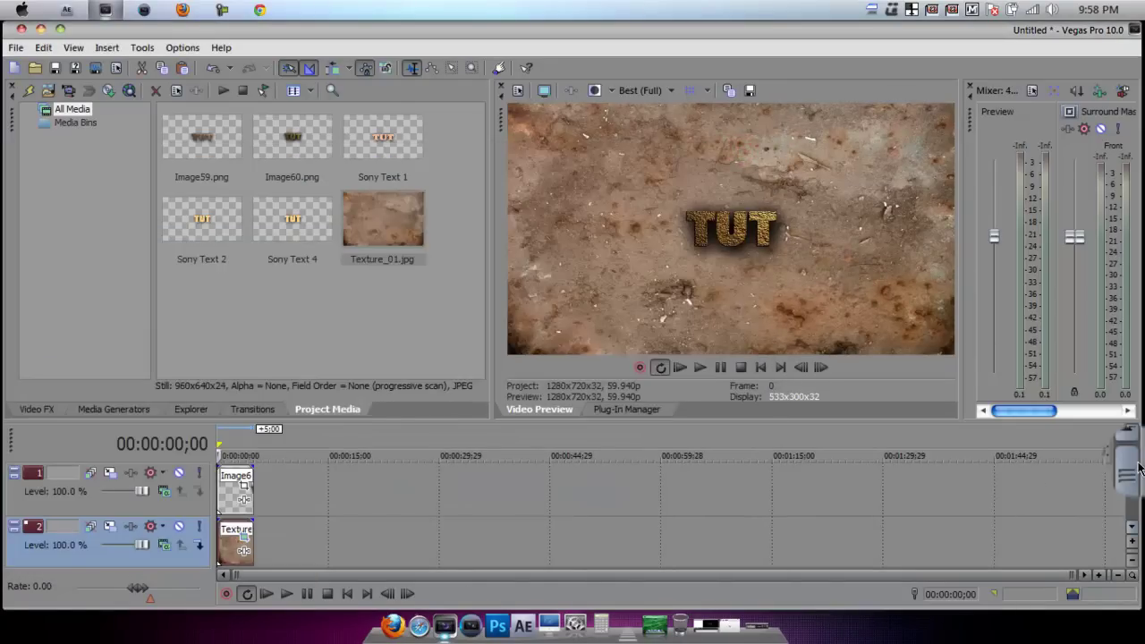
Apply the Upper-Right Glow Bump Map to the texture clip with intensity 0.288, ambience 0.211, bump height 0.088 and its light source centred at 0, 0.
left_click_drag(1132, 468, 1132, 487)
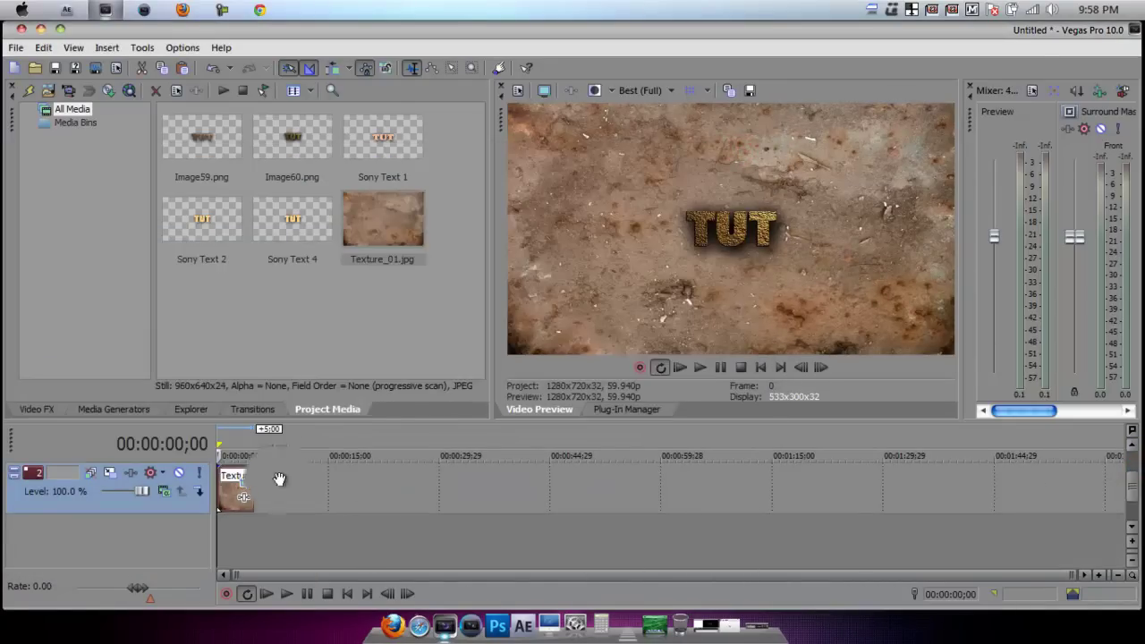
left_click(50, 410)
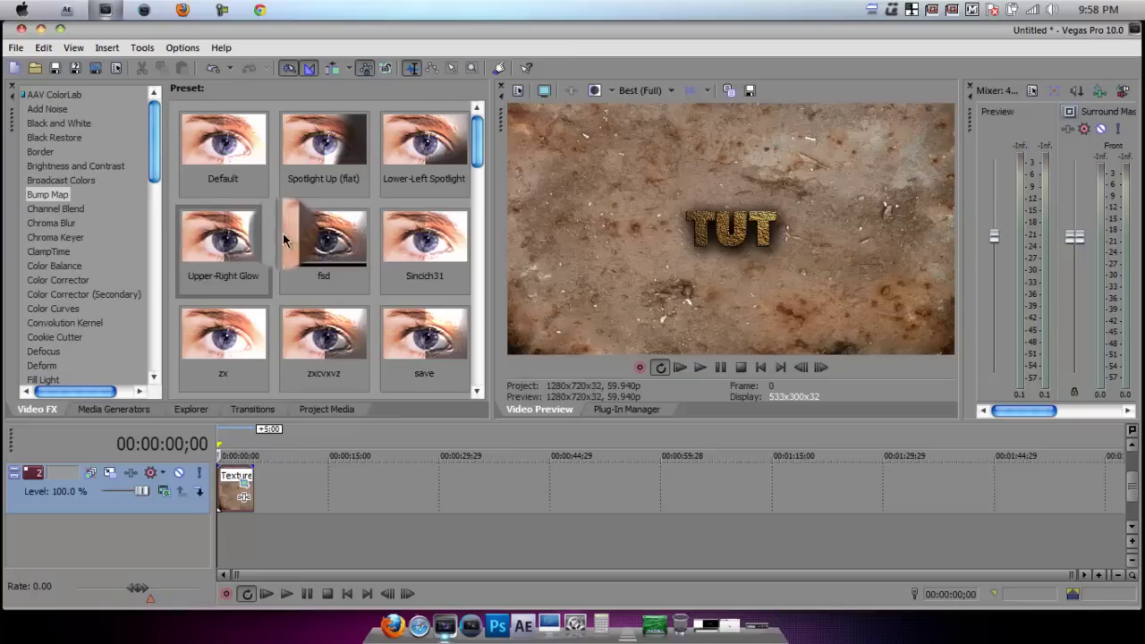
left_click_drag(224, 237, 273, 469)
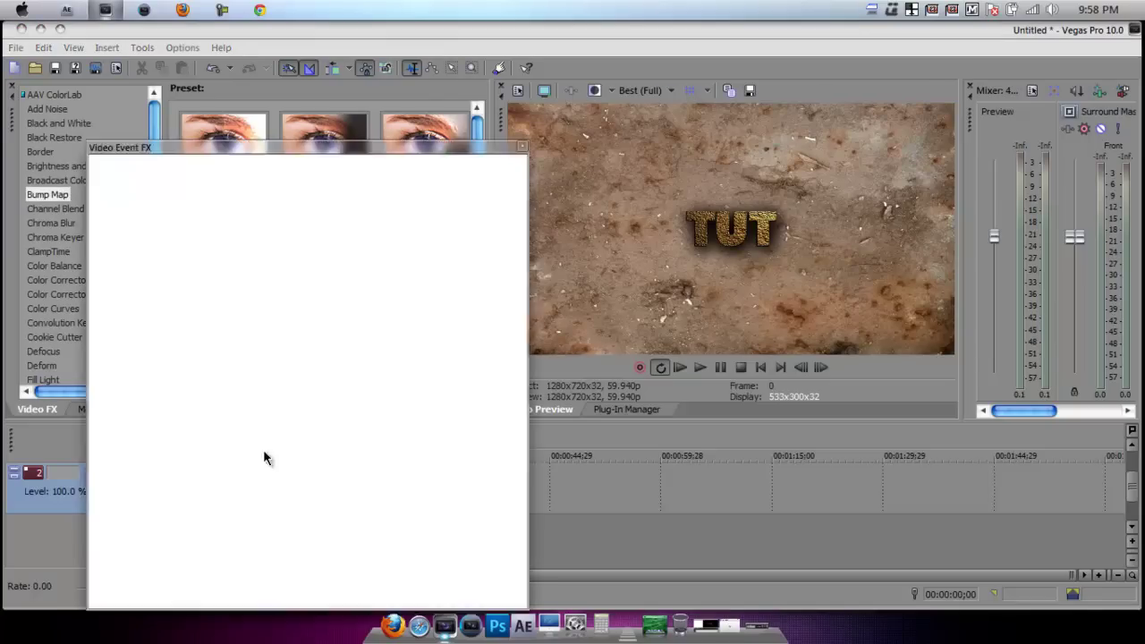
left_click_drag(369, 287, 379, 286)
left_click_drag(365, 328, 363, 374)
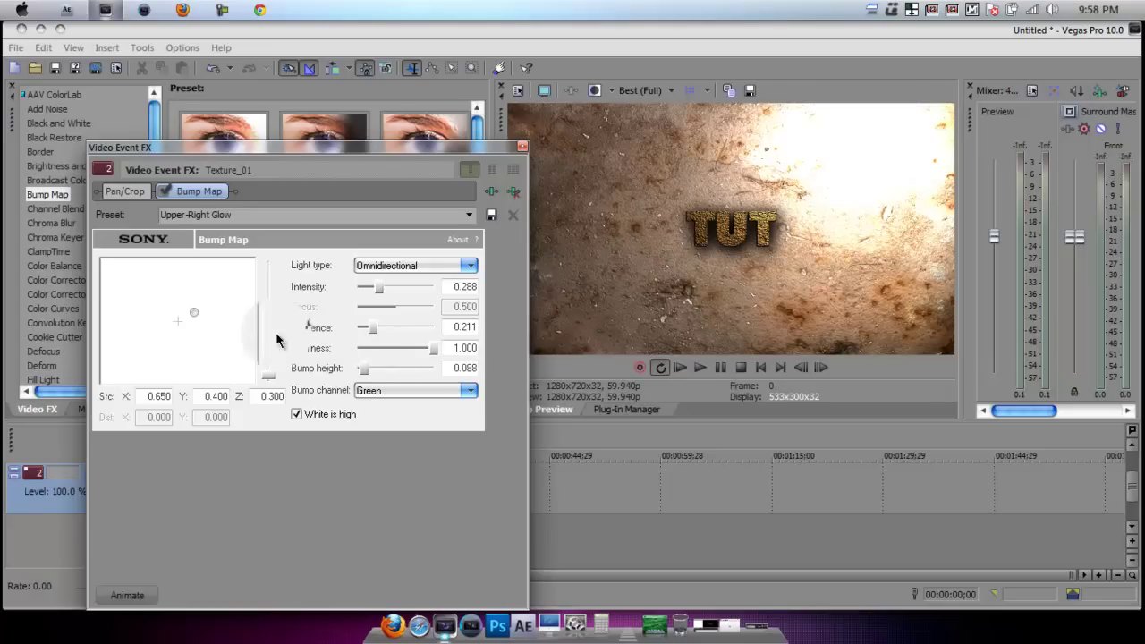
left_click_drag(195, 312, 177, 321)
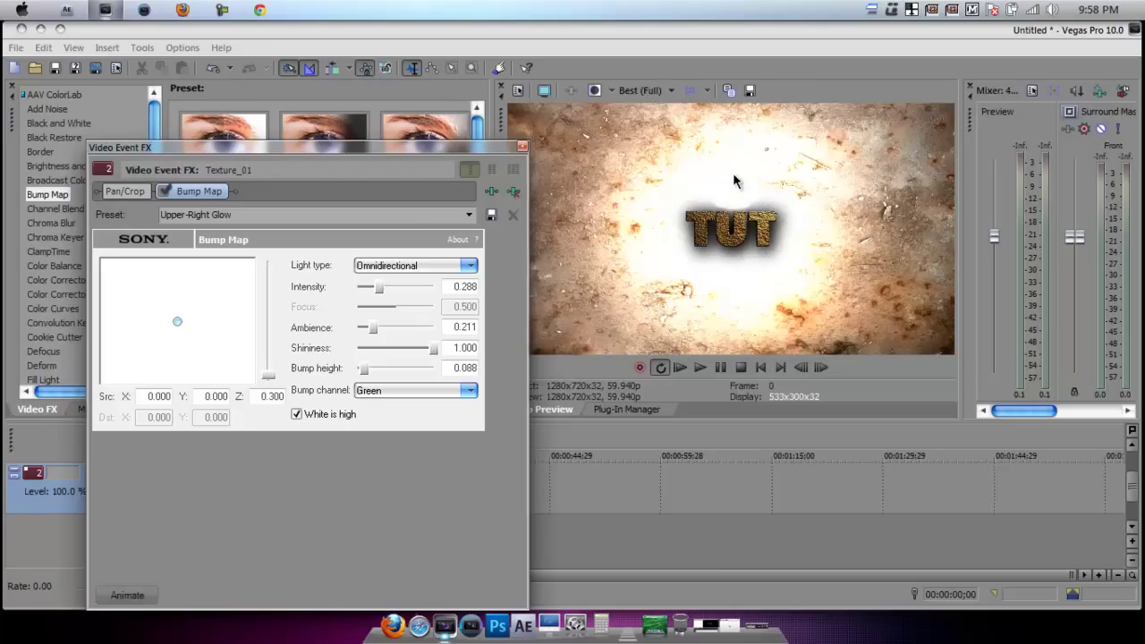
left_click(522, 149)
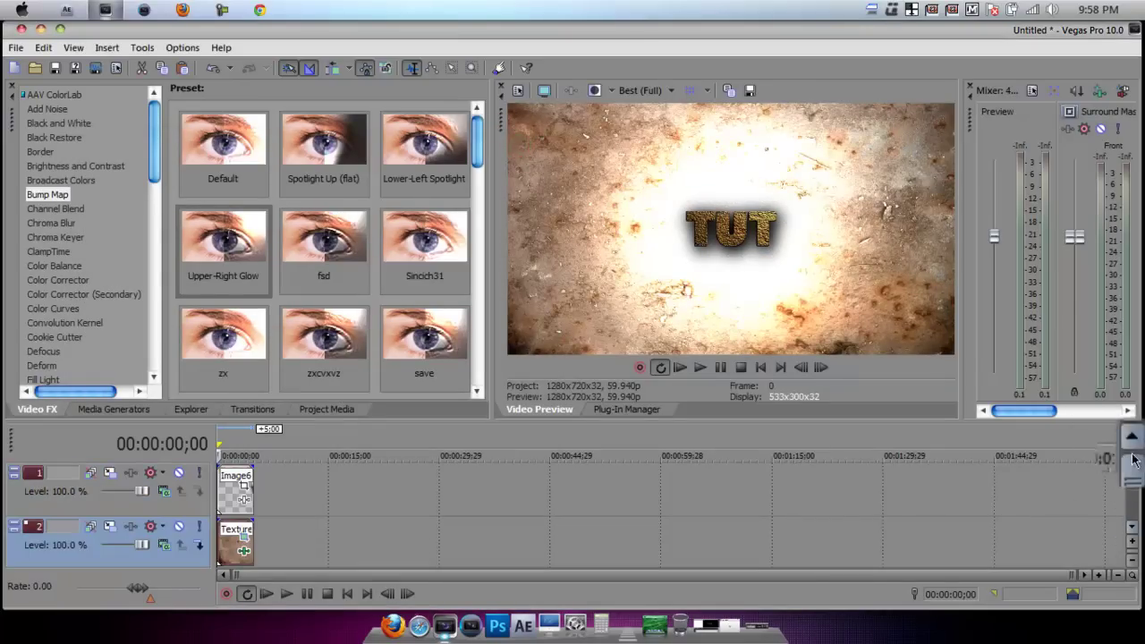
Insert an empty video track on top and apply the default Magic Bullet Looks effect to it, placed after Composite in the chain.
left_click(106, 47)
left_click(147, 128)
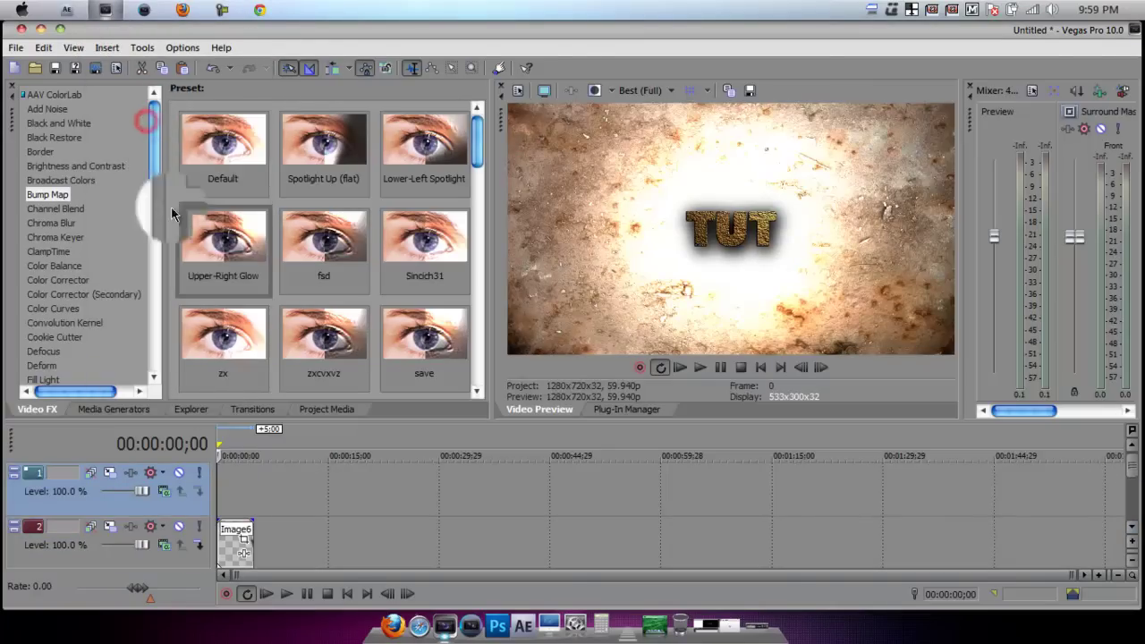
left_click_drag(155, 166, 154, 243)
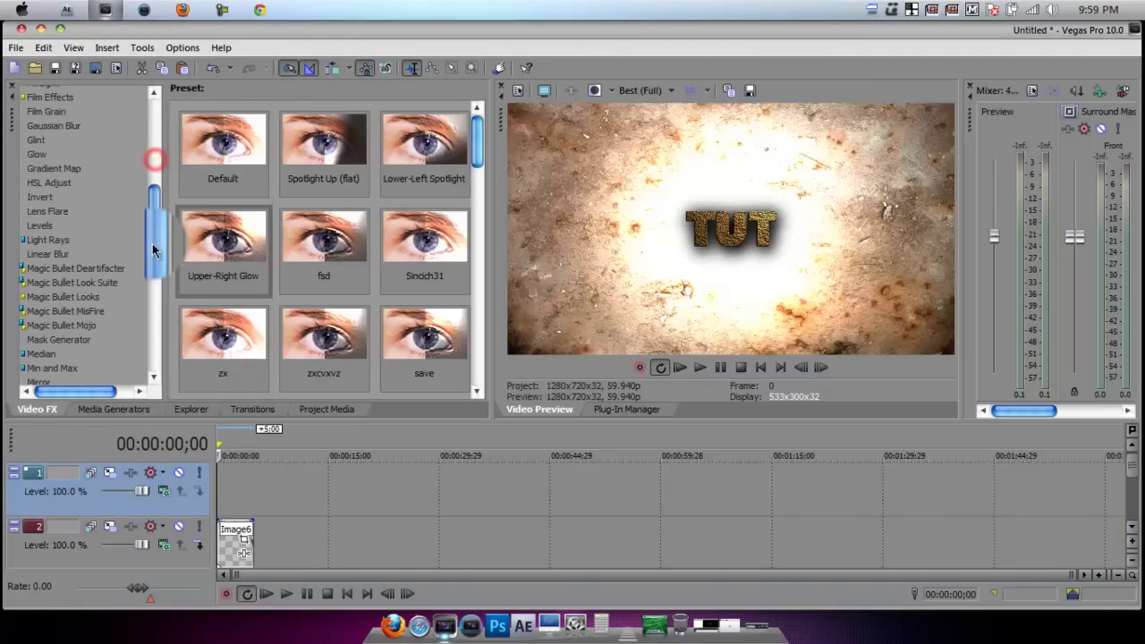
left_click(63, 296)
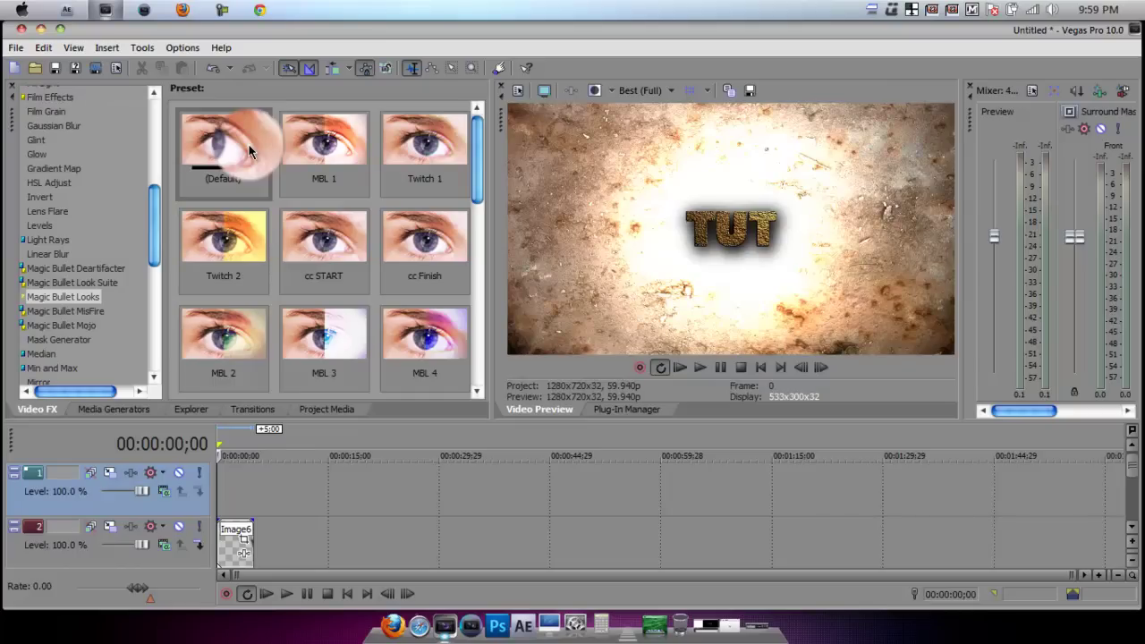
left_click_drag(247, 143, 235, 500)
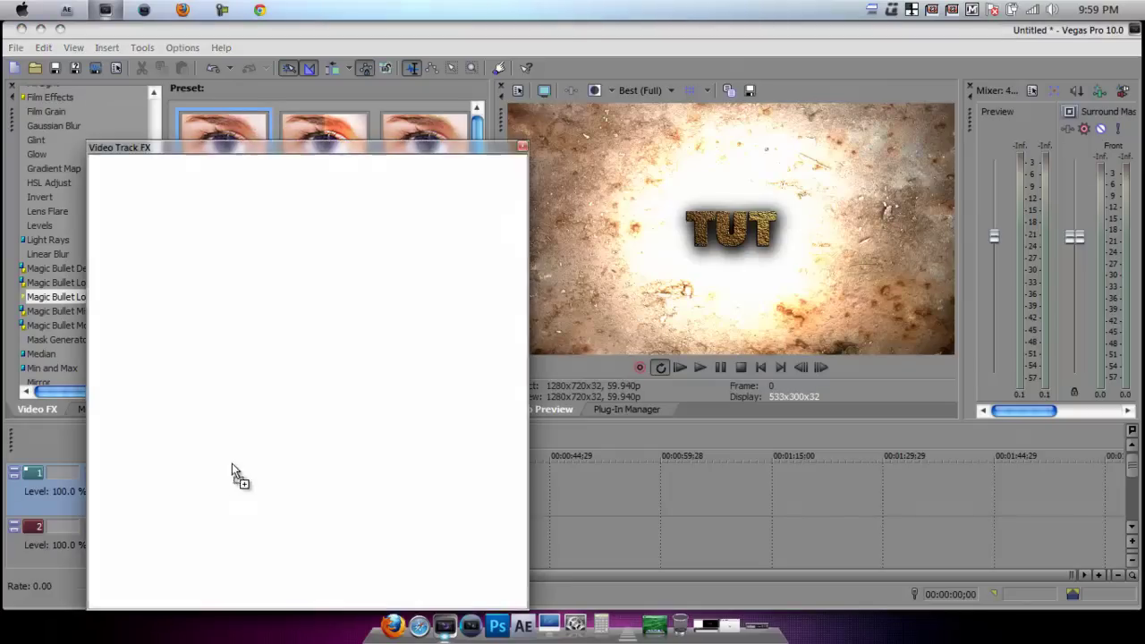
left_click_drag(248, 194, 101, 186)
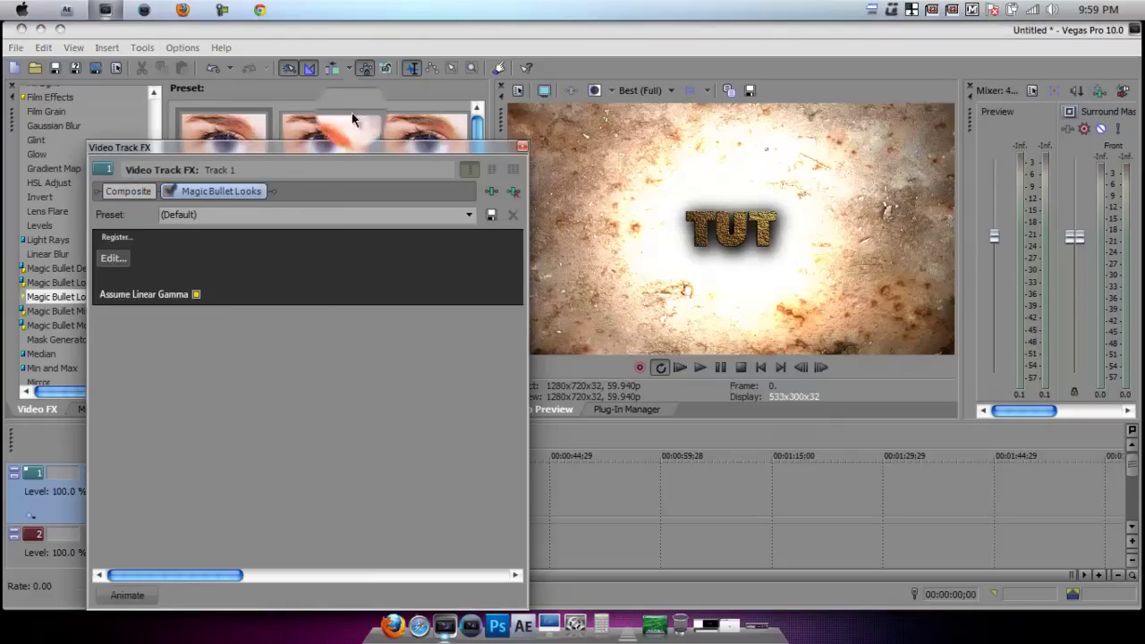
left_click(217, 190)
Load the Halogen look in the Magic Bullet Looks editor and stretch its Spot Exposure ellipse vertically to a radius of 0.555.
left_click(110, 257)
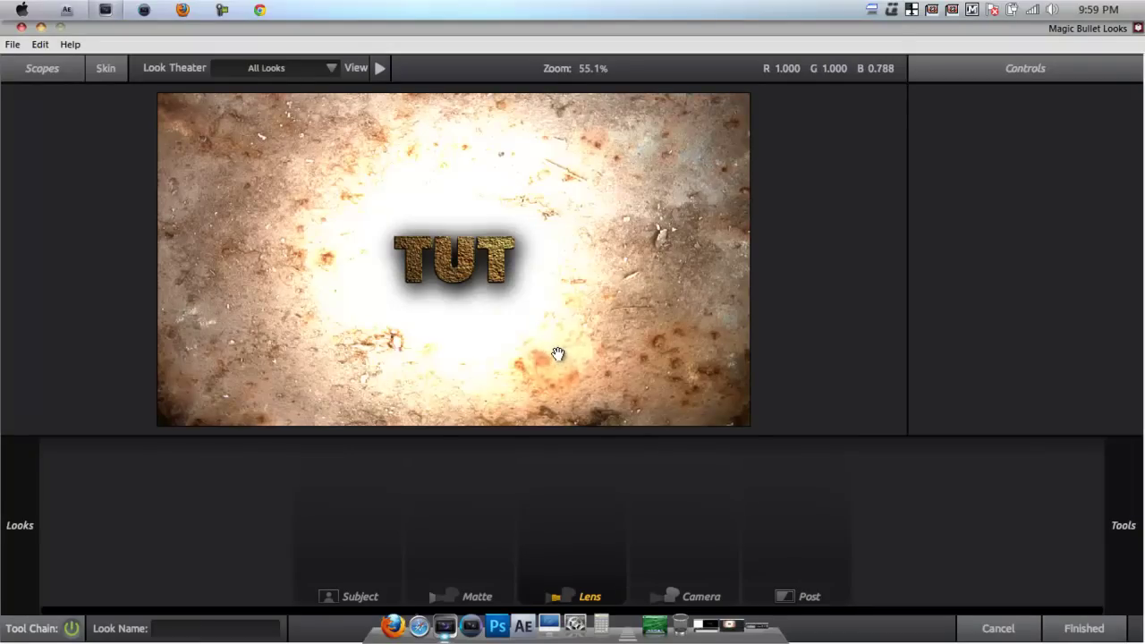
mouse_move(3, 284)
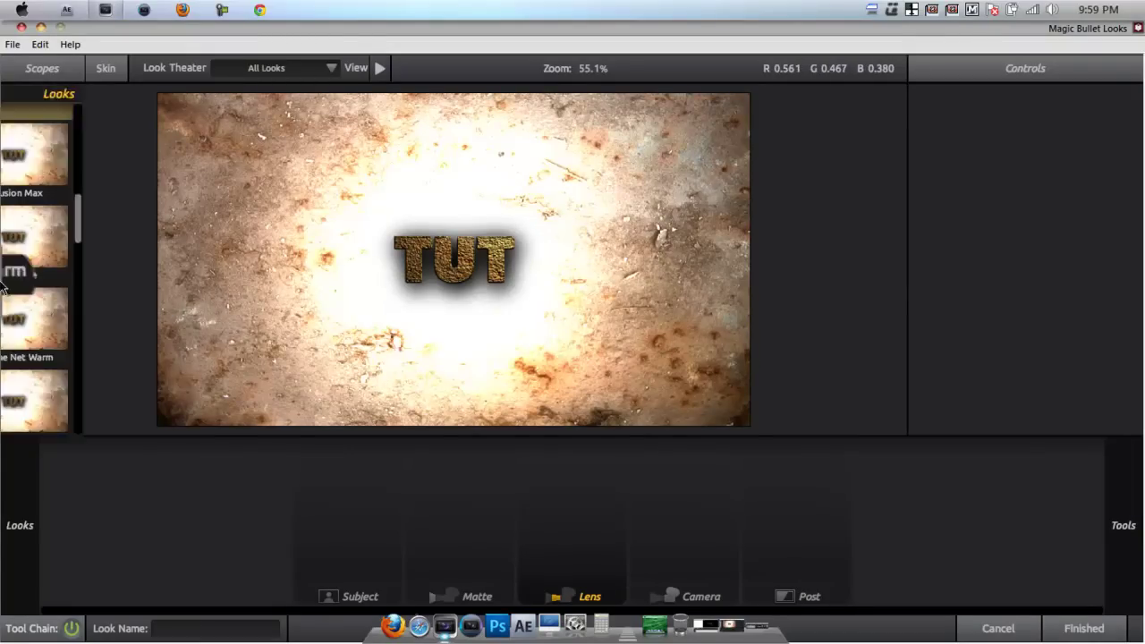
scroll(267, 254, "down", 2)
scroll(266, 253, "down", 2)
scroll(265, 253, "up", 5)
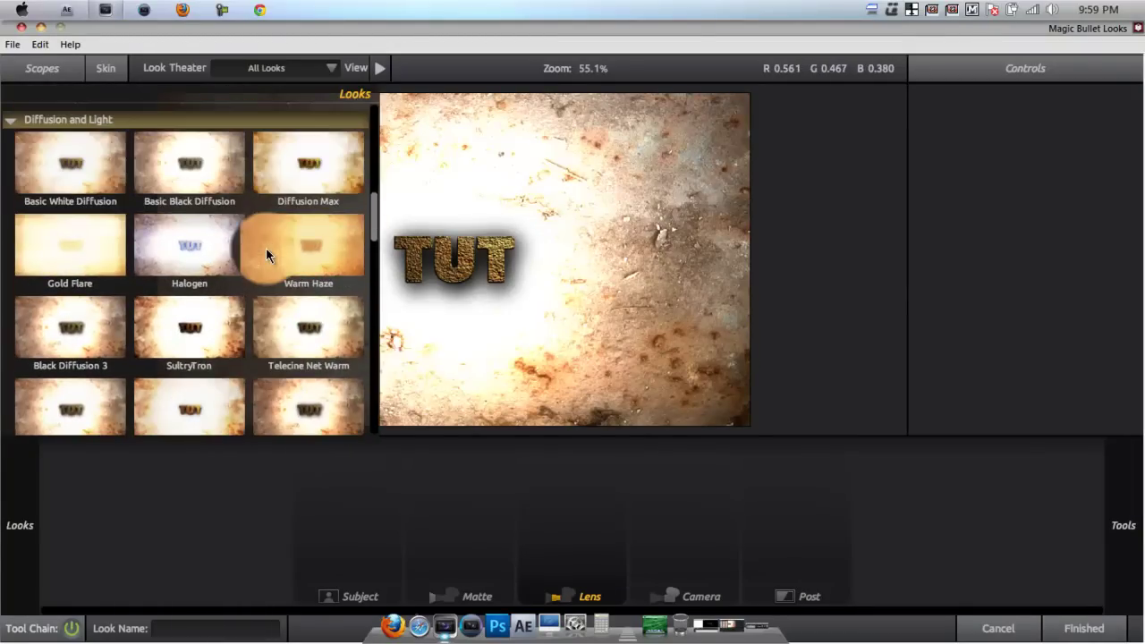
scroll(265, 248, "down", 3)
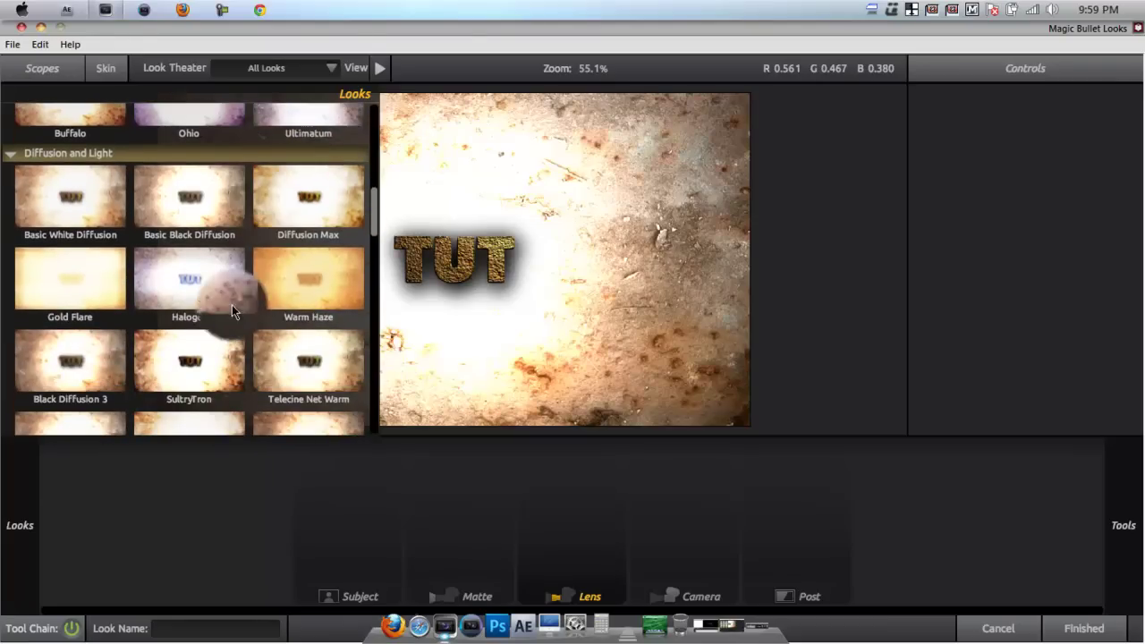
left_click(201, 281)
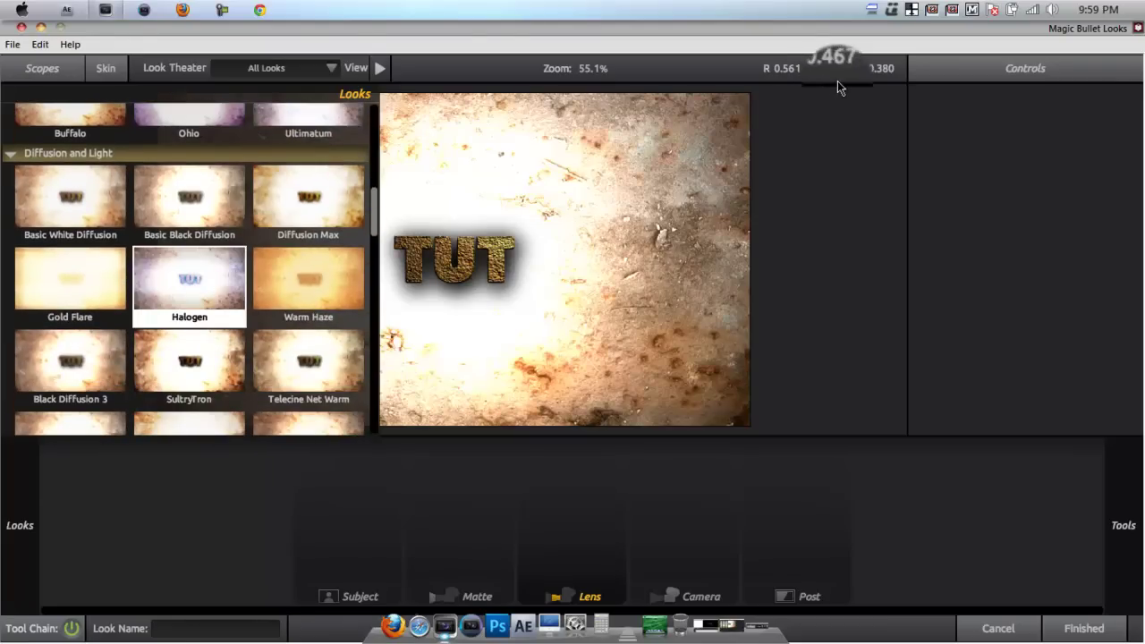
left_click(490, 489)
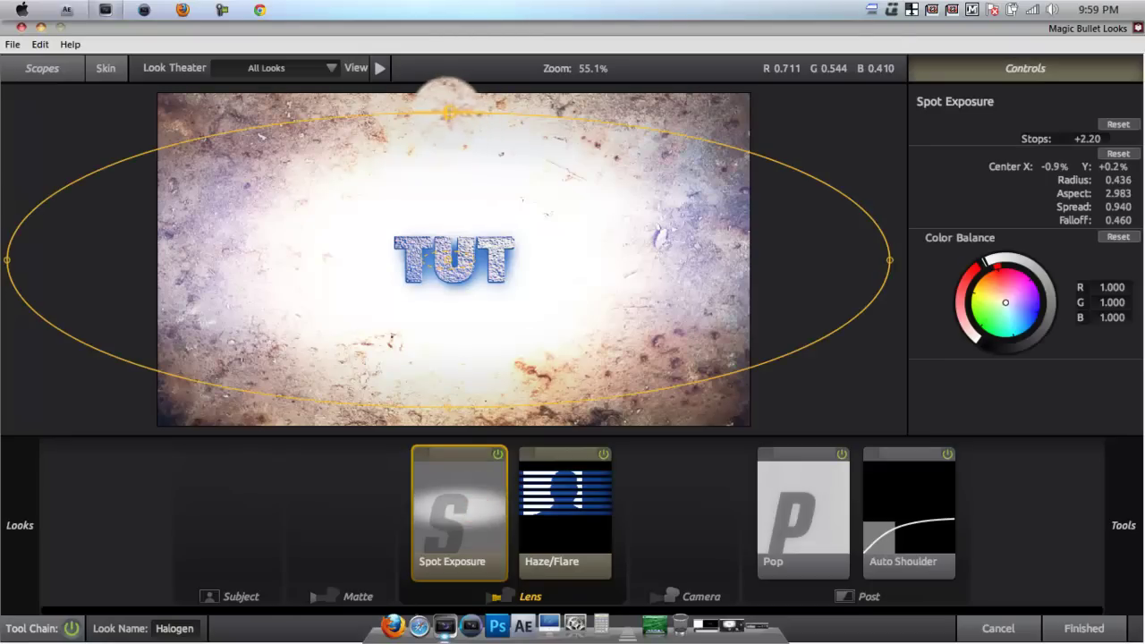
left_click_drag(462, 109, 468, 82)
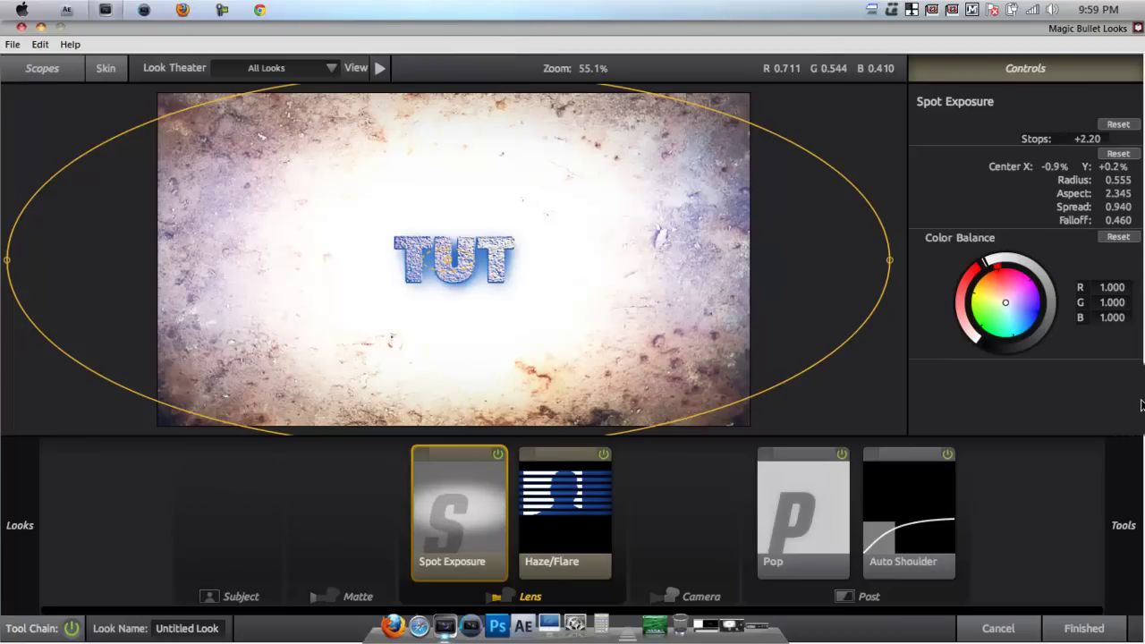
Add a Curves tool to the look's Post stage and set its contrast to +1.220.
mouse_move(1141, 405)
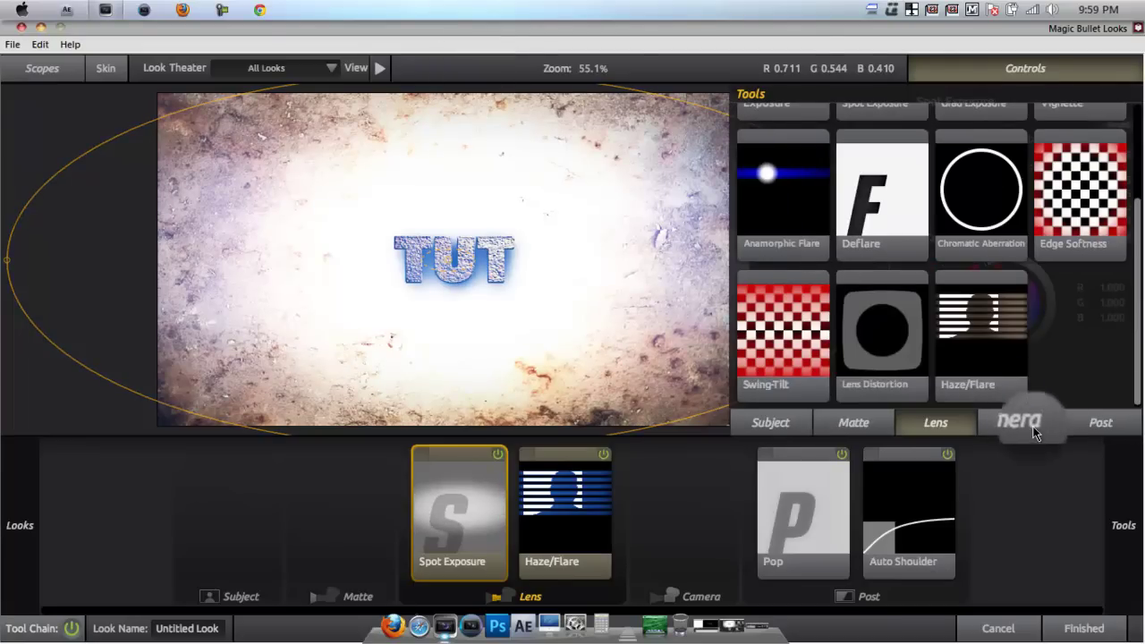
left_click(1099, 422)
scroll(1060, 303, "down", 3)
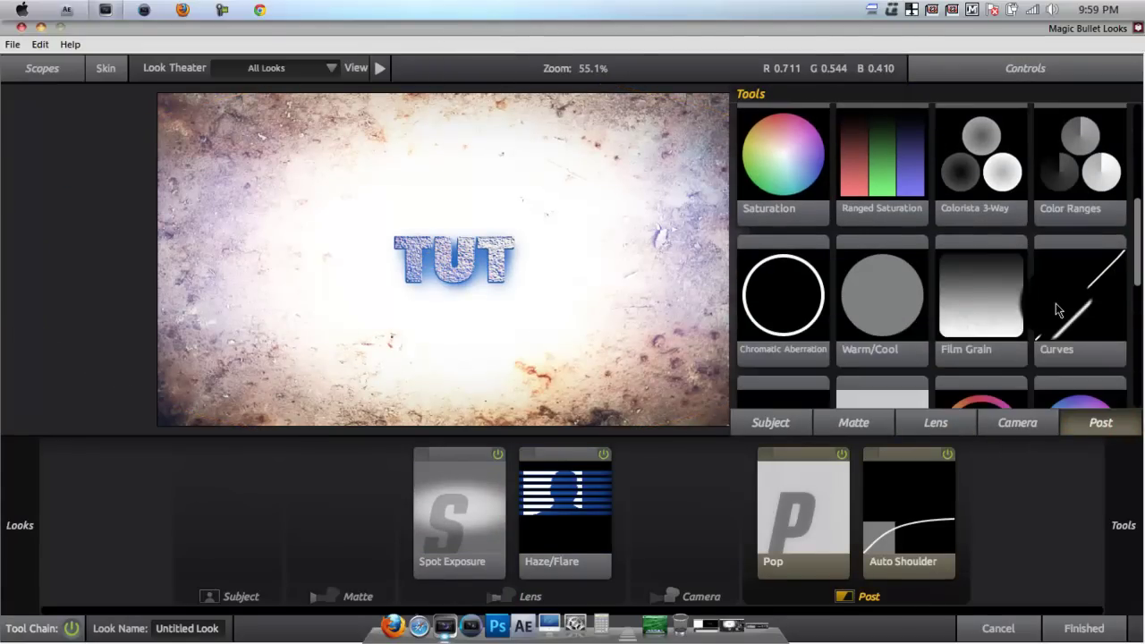
left_click_drag(1061, 308, 501, 268)
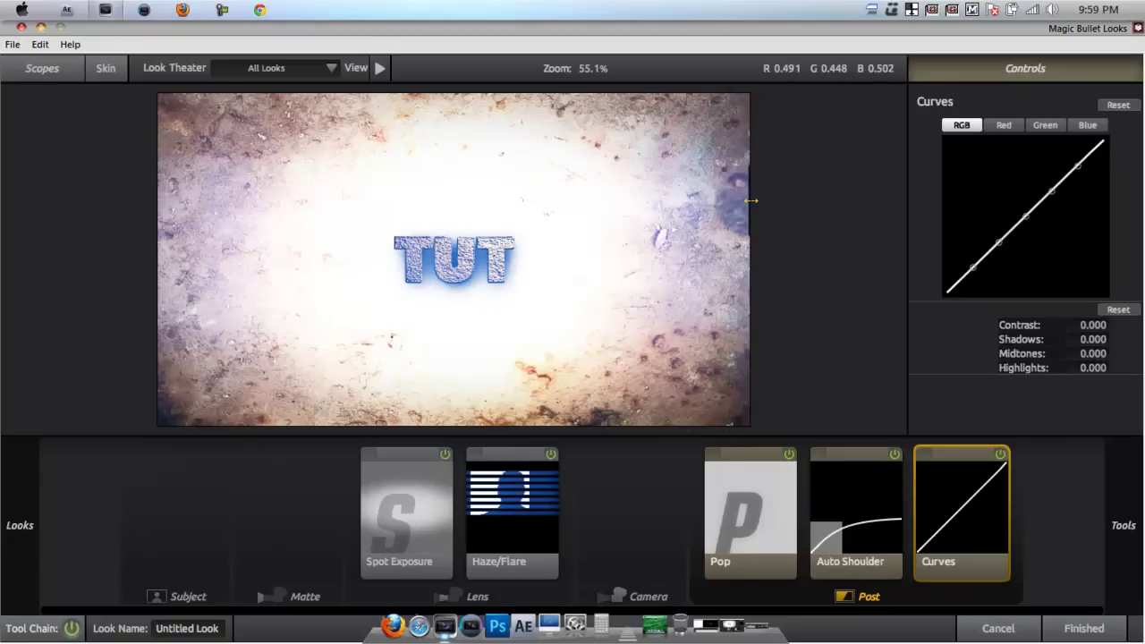
left_click_drag(750, 200, 750, 208)
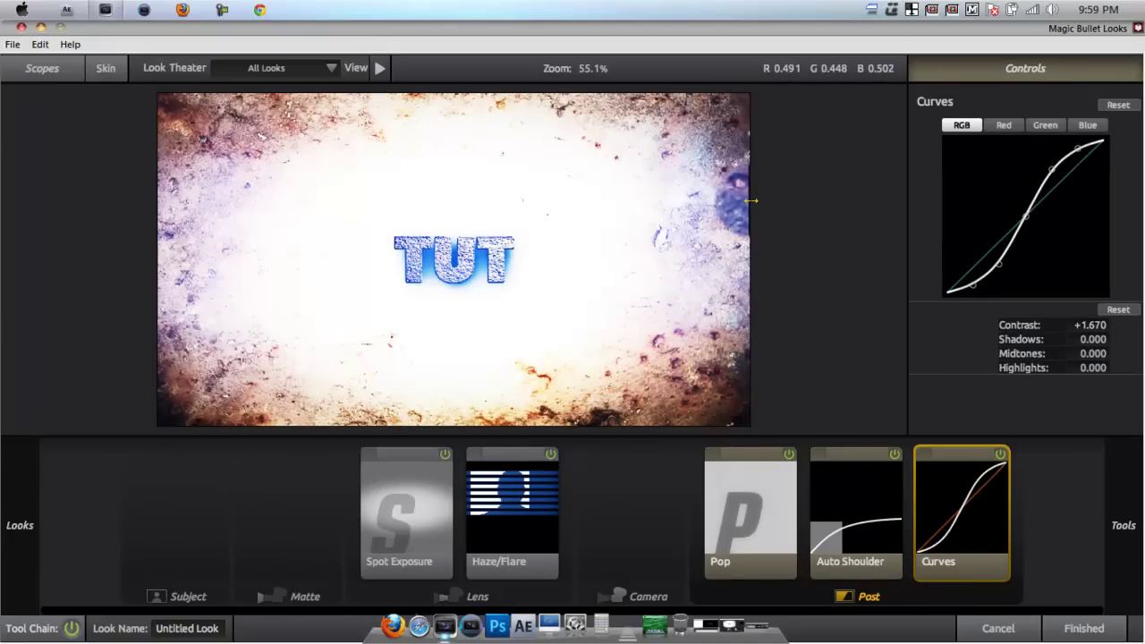
left_click_drag(1089, 325, 1064, 324)
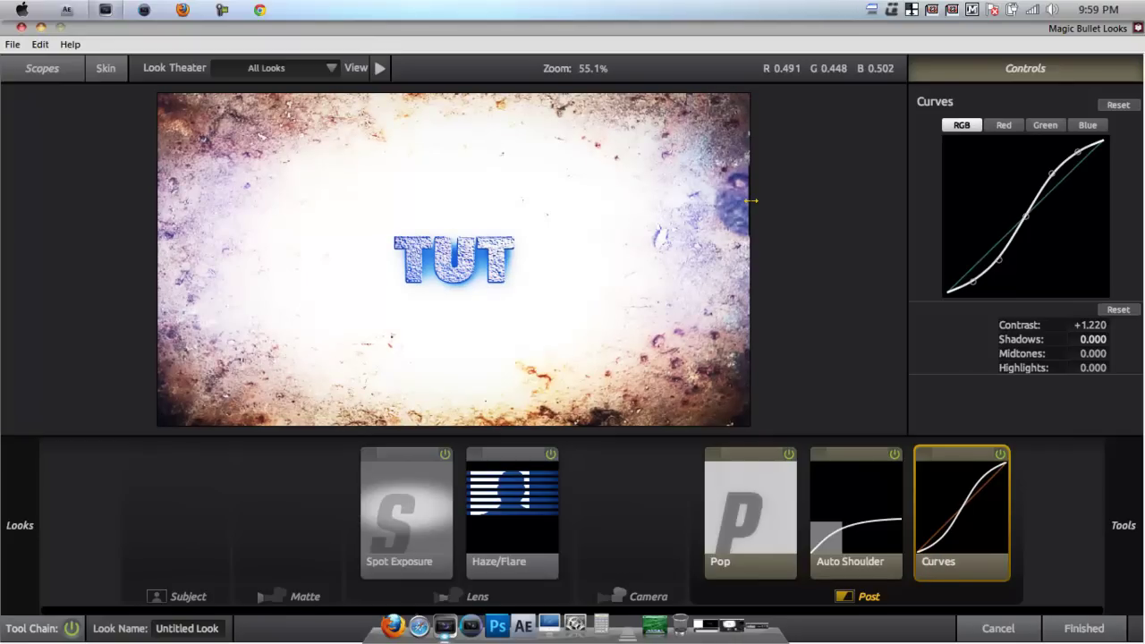
Set the Curves shadows to +0.610 on RGB, and the Red channel's contrast to +0.560 and shadows to +0.270.
left_click_drag(1089, 339, 1094, 339)
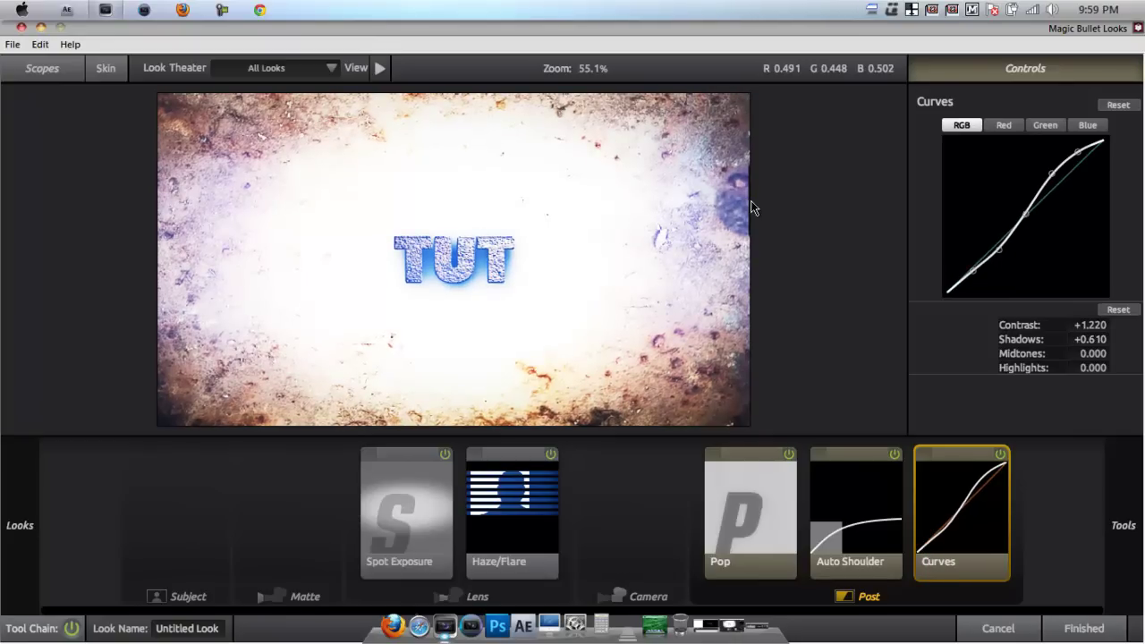
left_click(1003, 125)
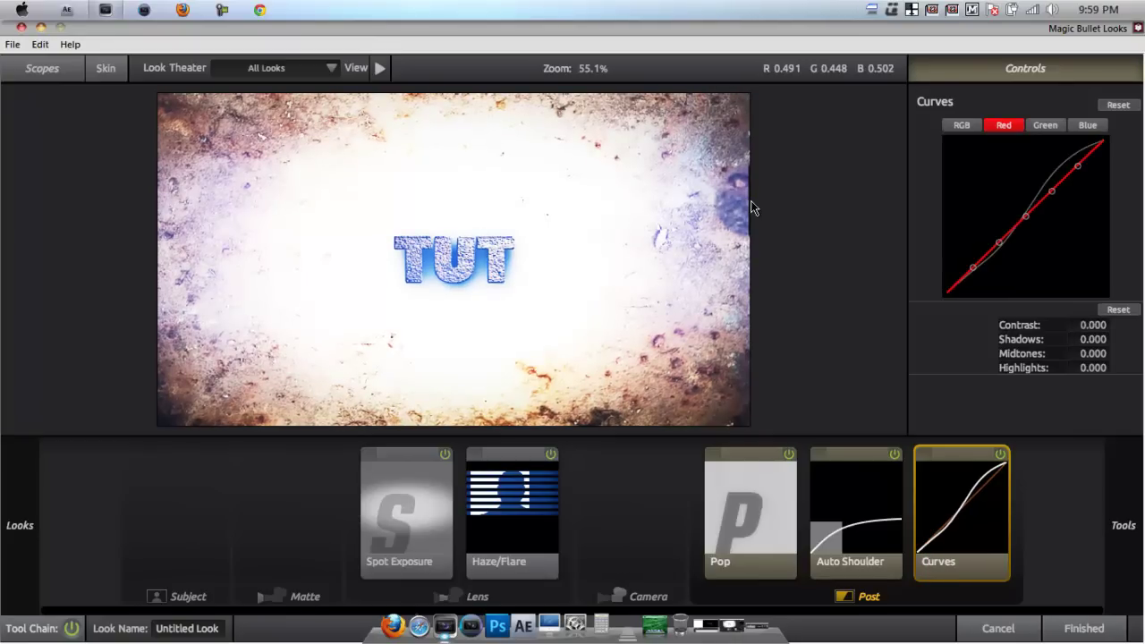
left_click_drag(750, 201, 752, 200)
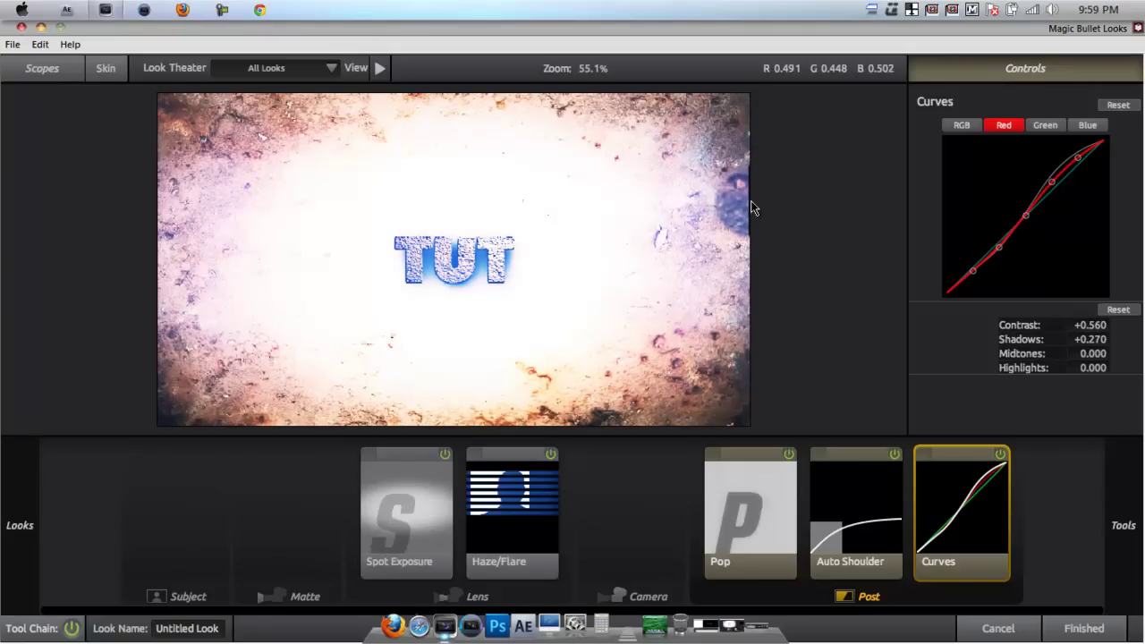
Add Chromatic Aberration to the Lens stage with Red/Cyan +3.190, Green/Magenta +6.190 and Blue/Yellow +2.800, apply the look and close the track effects.
mouse_move(1123, 525)
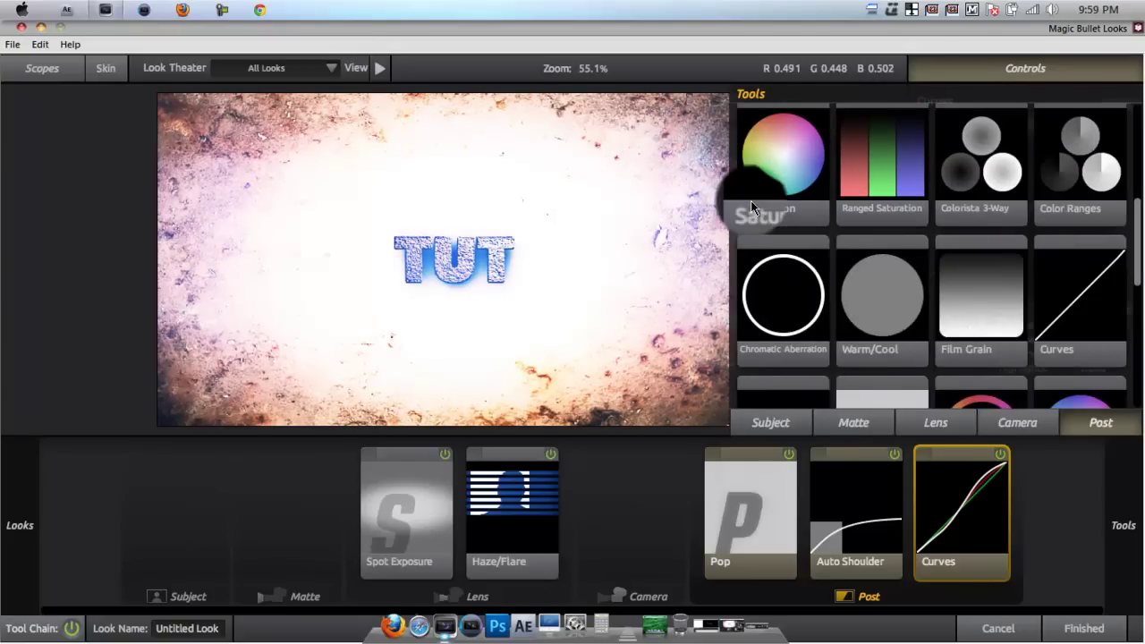
left_click(936, 422)
left_click_drag(979, 192, 514, 221)
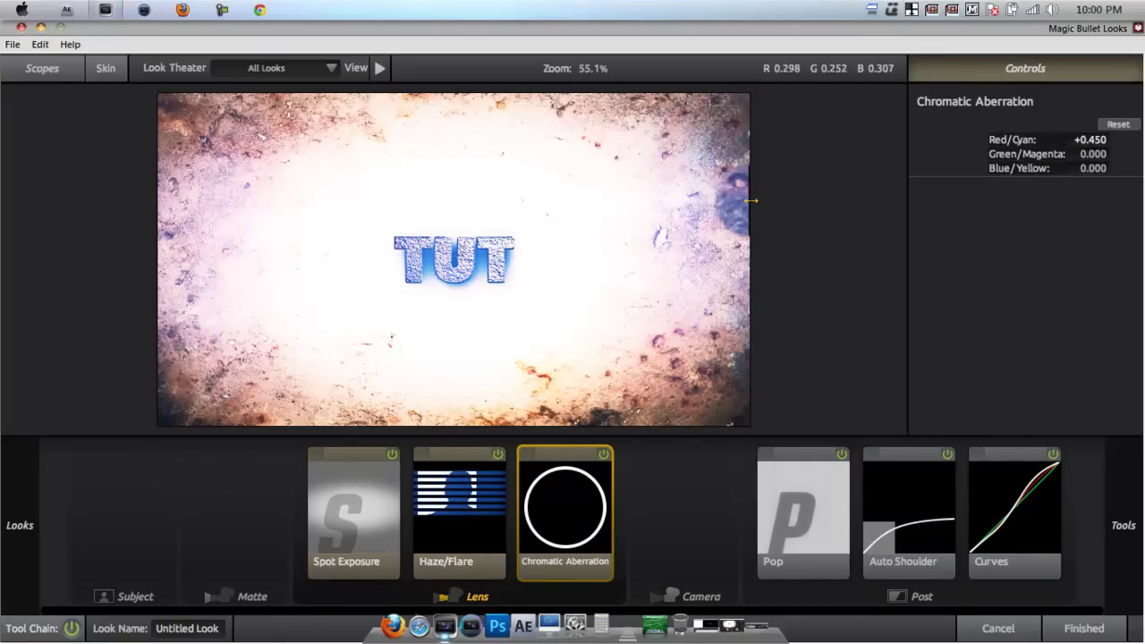
left_click_drag(751, 200, 751, 200)
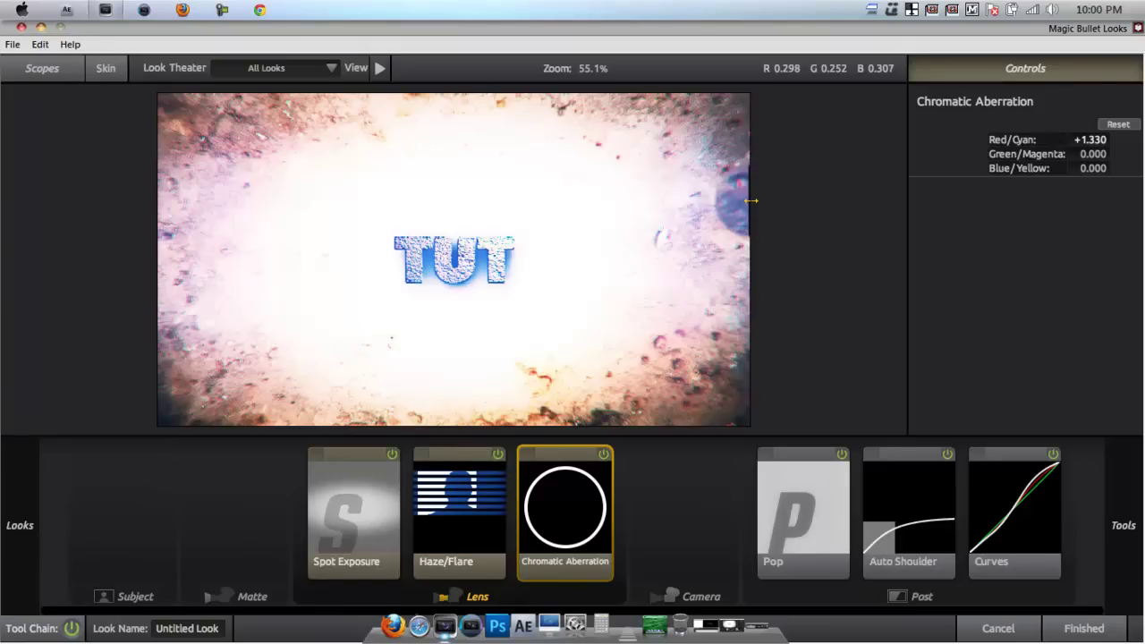
left_click_drag(751, 200, 750, 207)
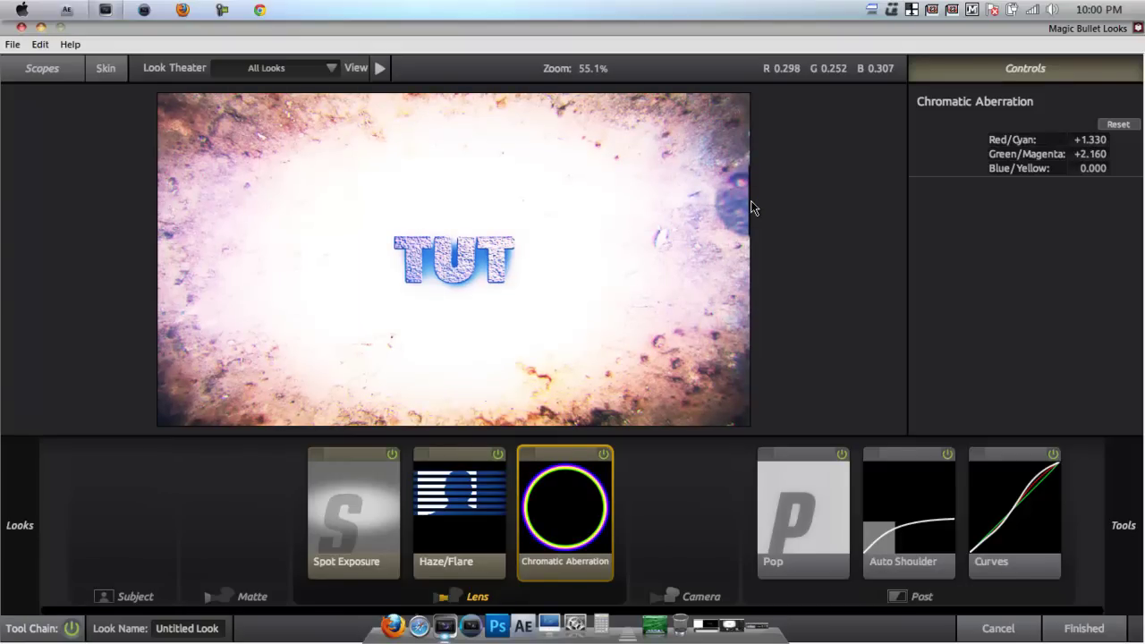
left_click_drag(752, 200, 751, 200)
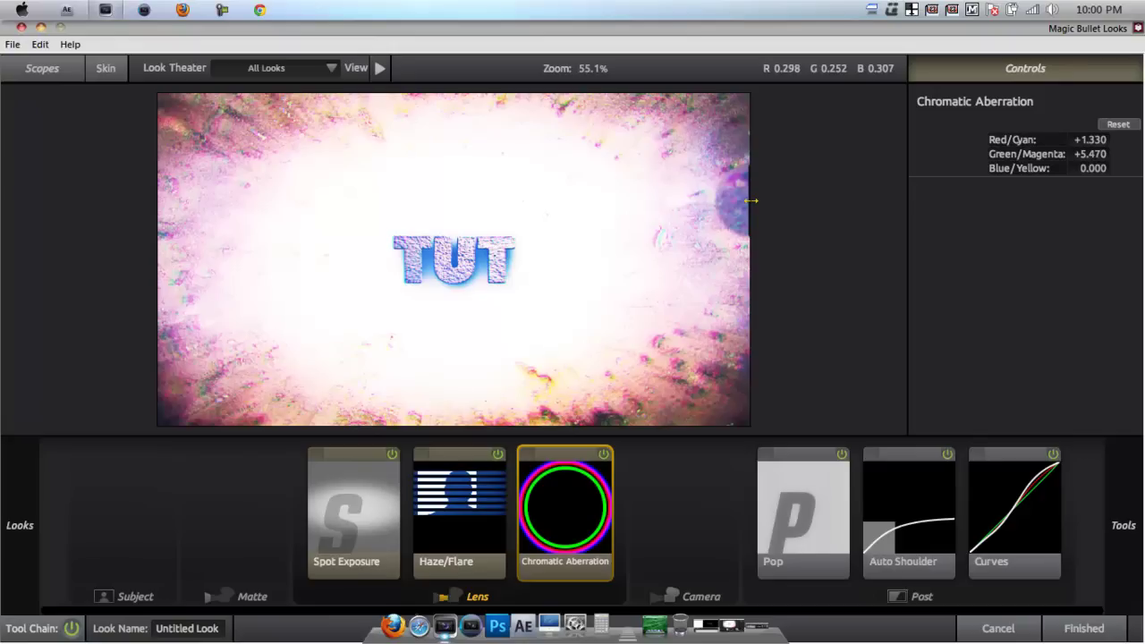
left_click_drag(751, 200, 752, 200)
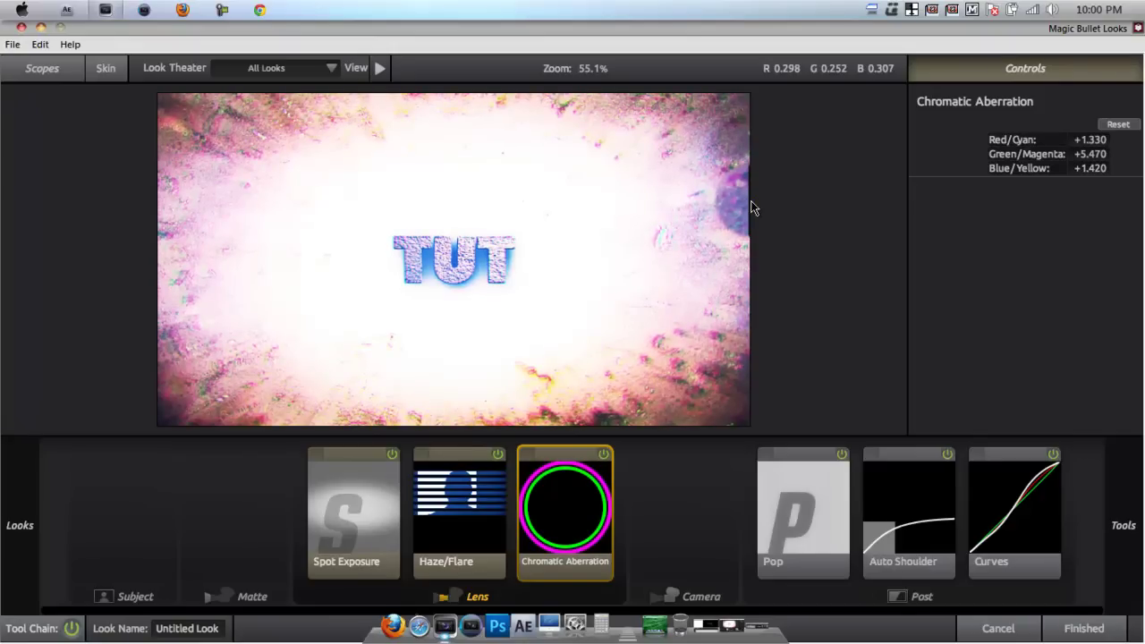
left_click_drag(750, 201, 751, 201)
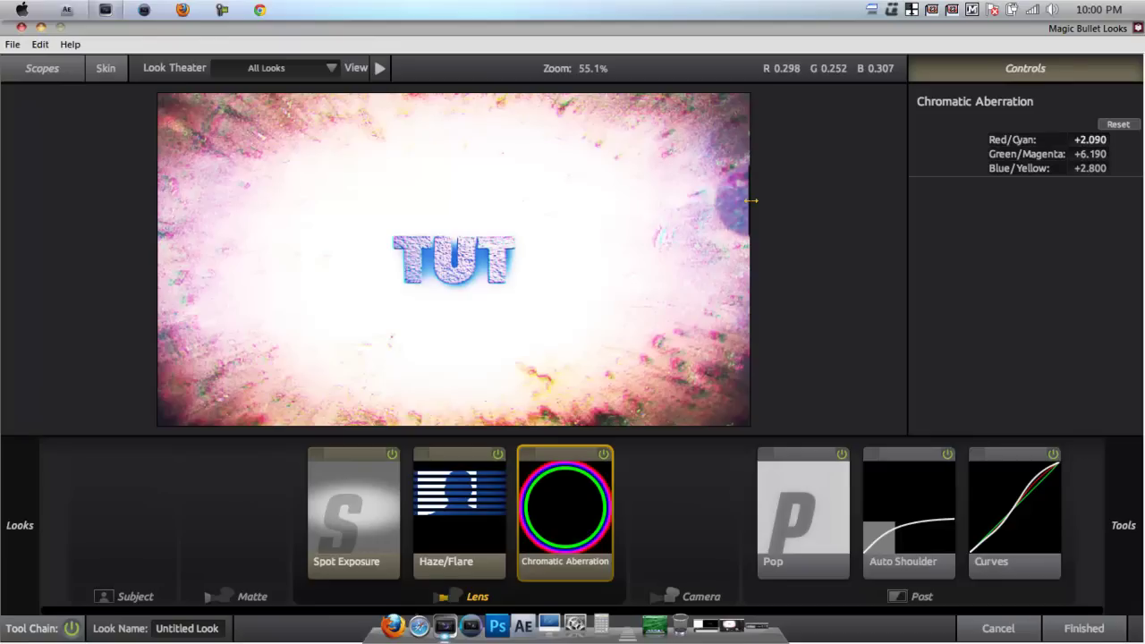
left_click_drag(751, 200, 751, 200)
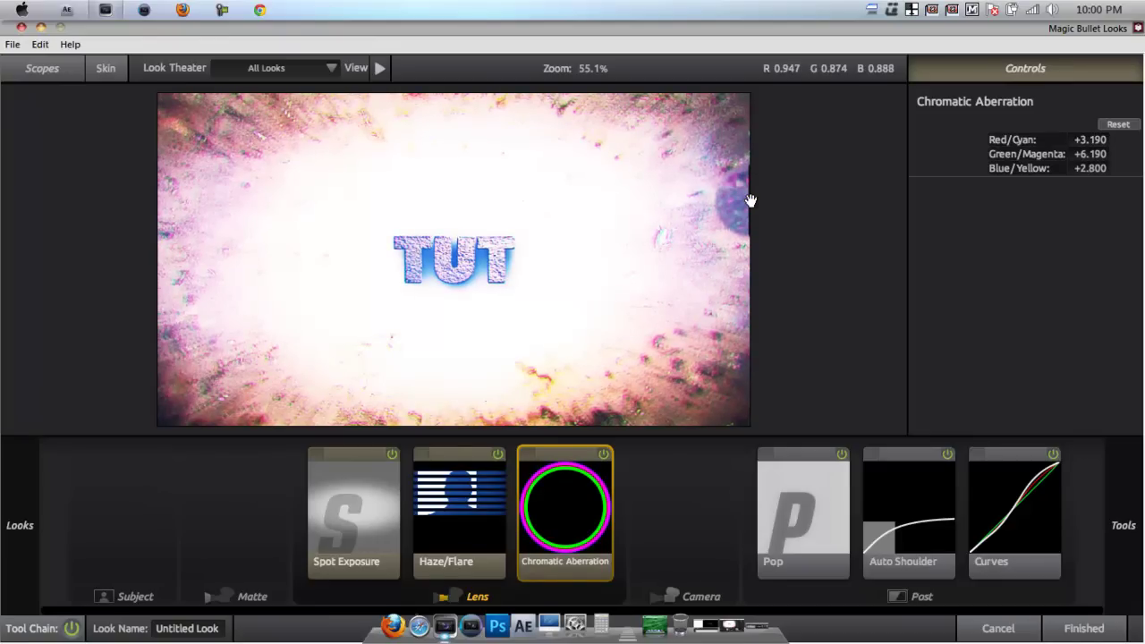
key("Return")
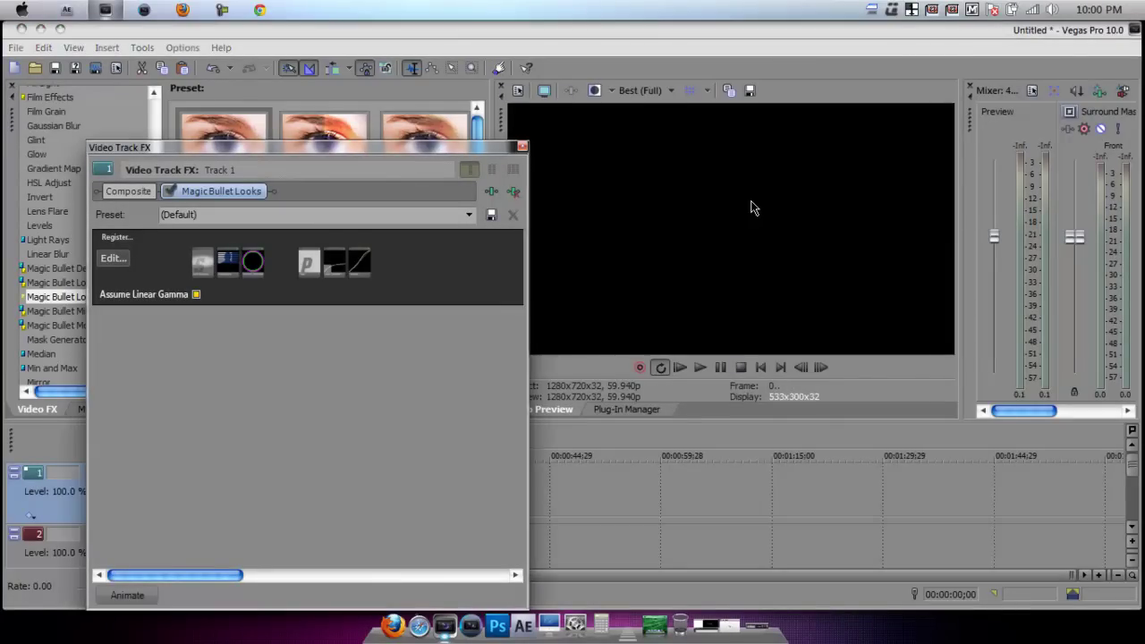
key("alt+F4")
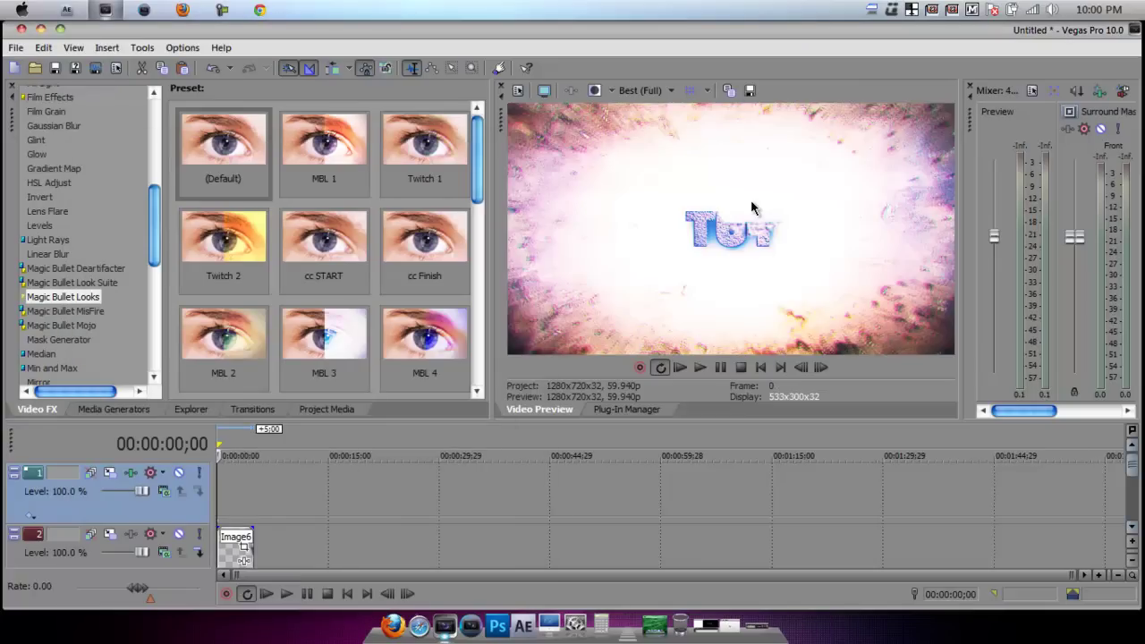
scroll(753, 206, "down", 1)
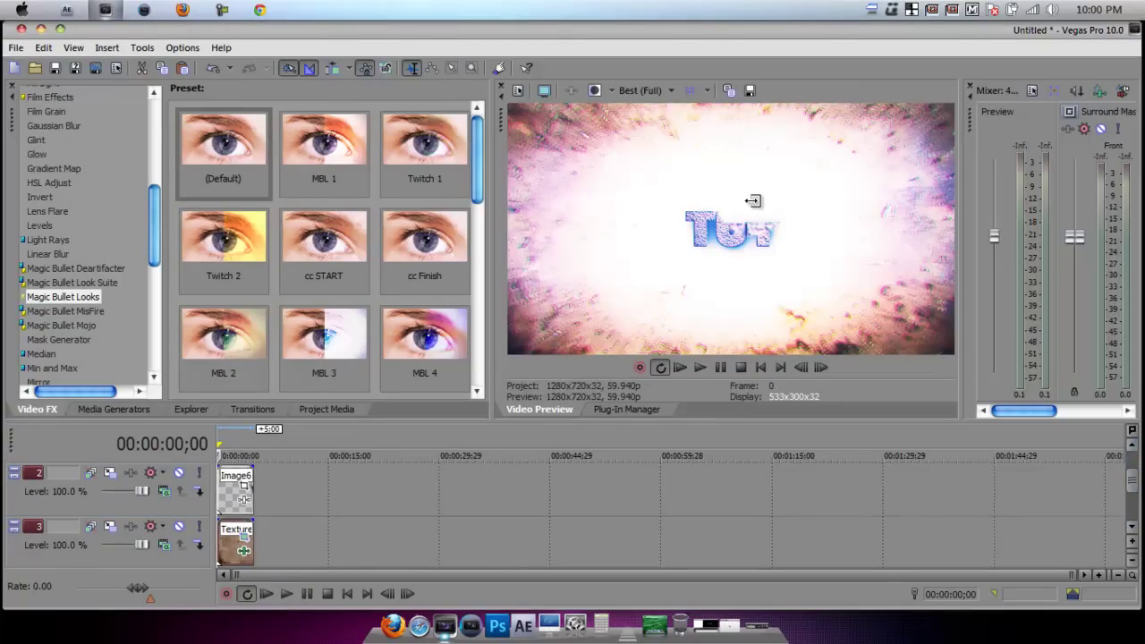
left_click(247, 490)
left_click(243, 485)
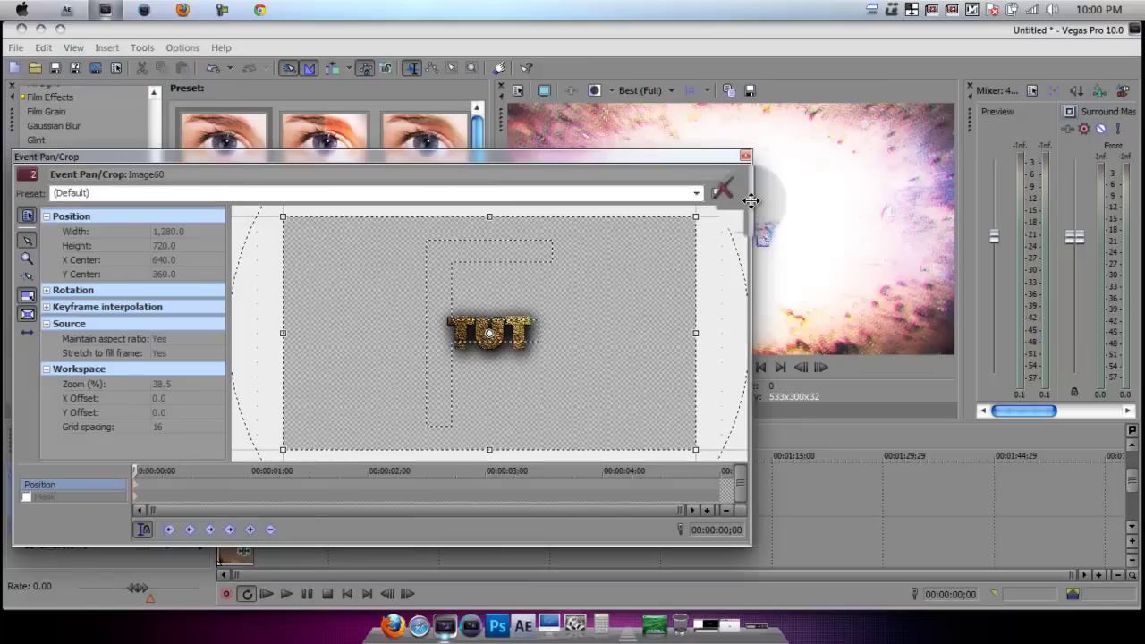
left_click_drag(283, 449, 482, 337)
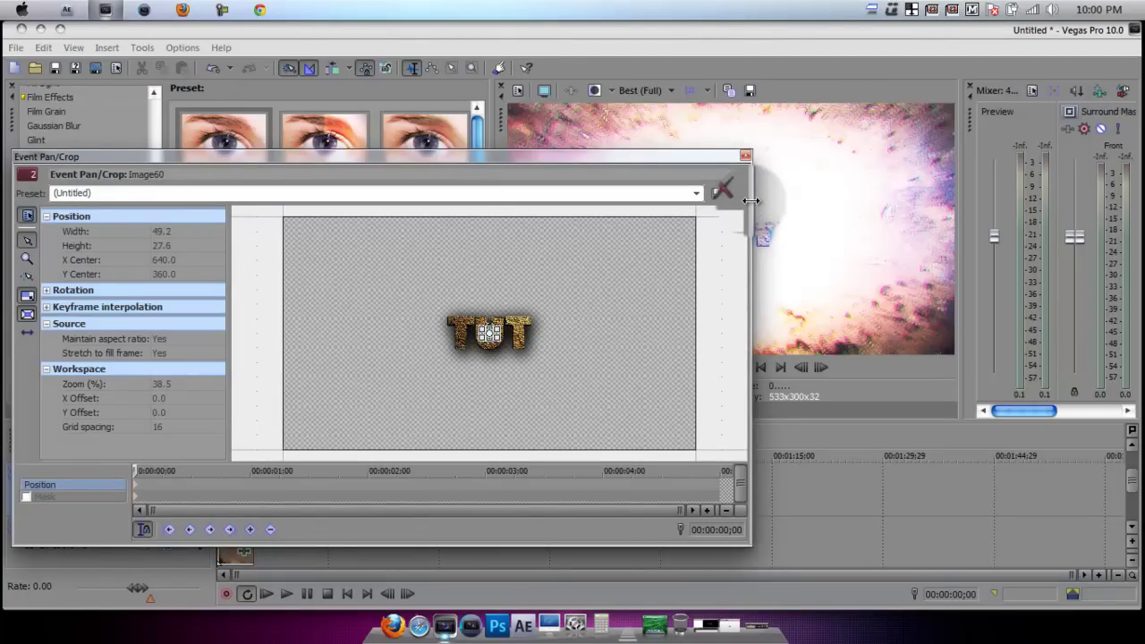
right_click(569, 368)
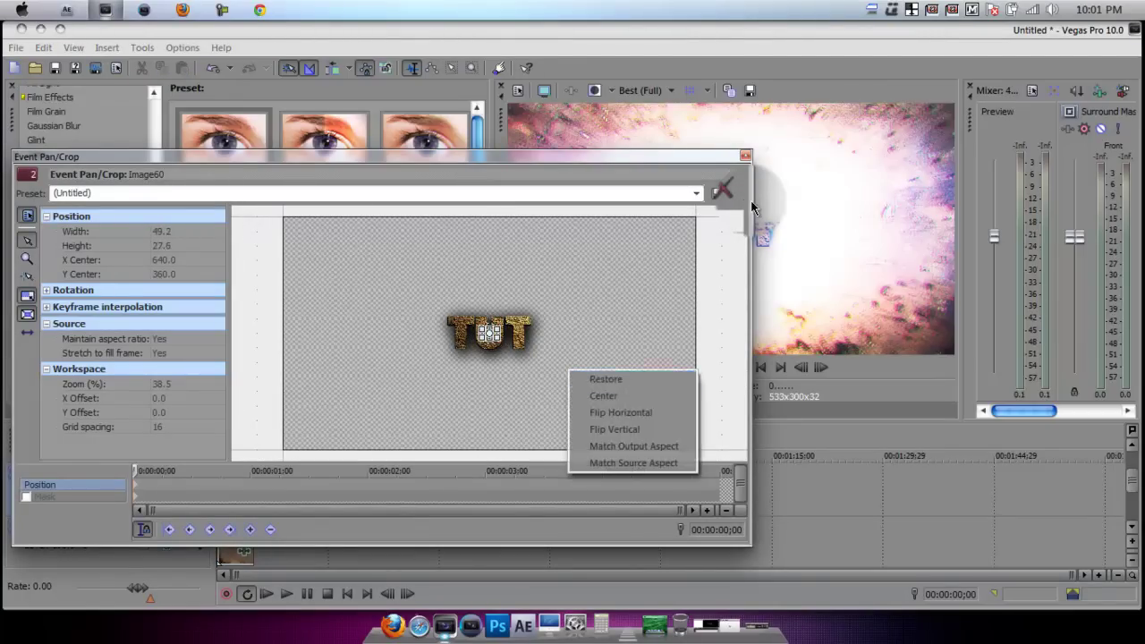
left_click(606, 379)
left_click(745, 156)
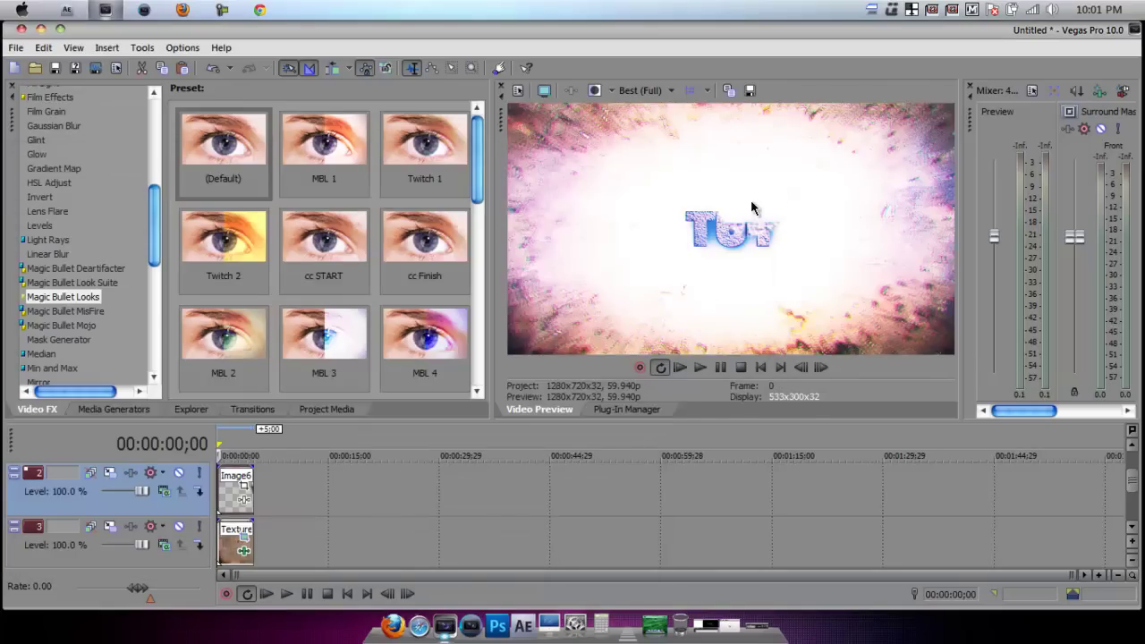
Set the title image track's compositing mode to 3D Source Alpha and turn it in Track Motion to a Y orientation of 12.3.
left_click(165, 491)
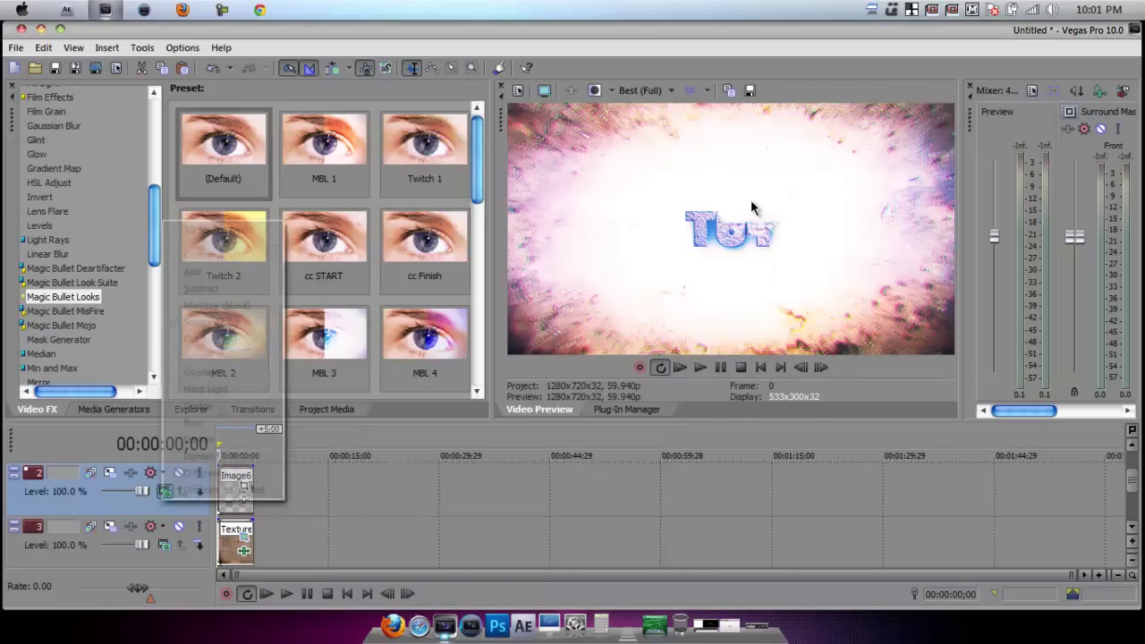
left_click(211, 229)
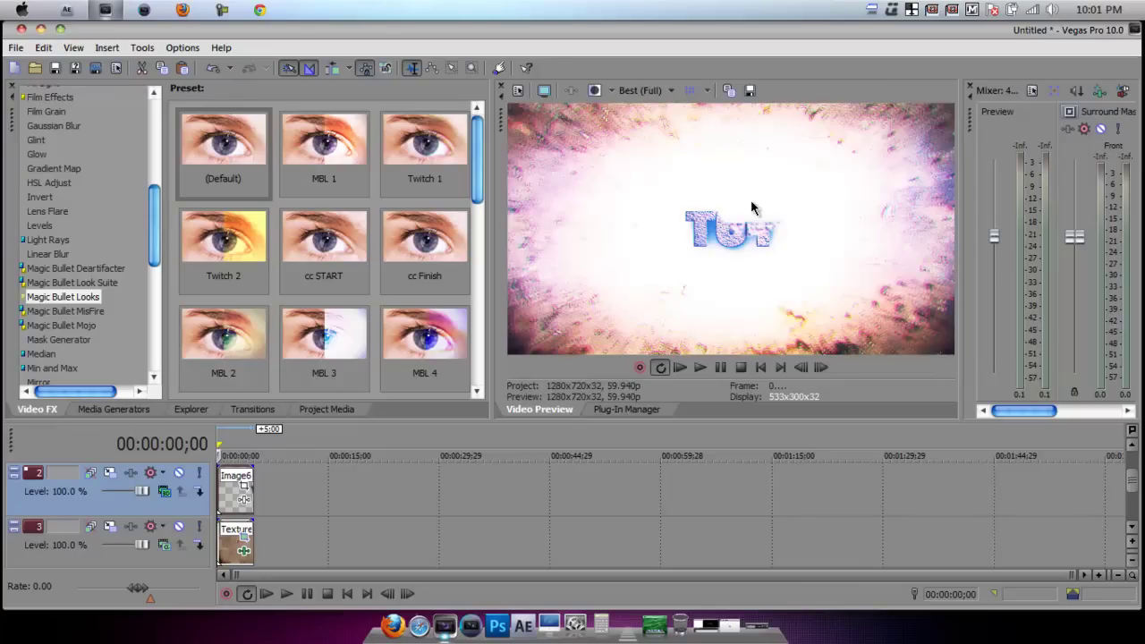
left_click(110, 472)
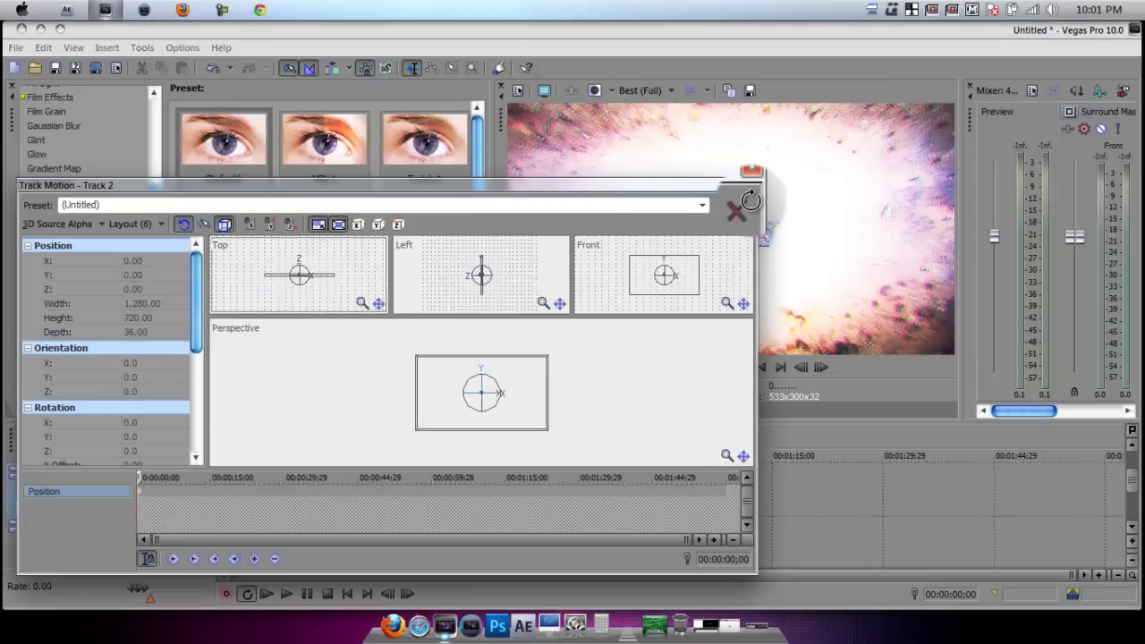
left_click_drag(482, 387, 514, 387)
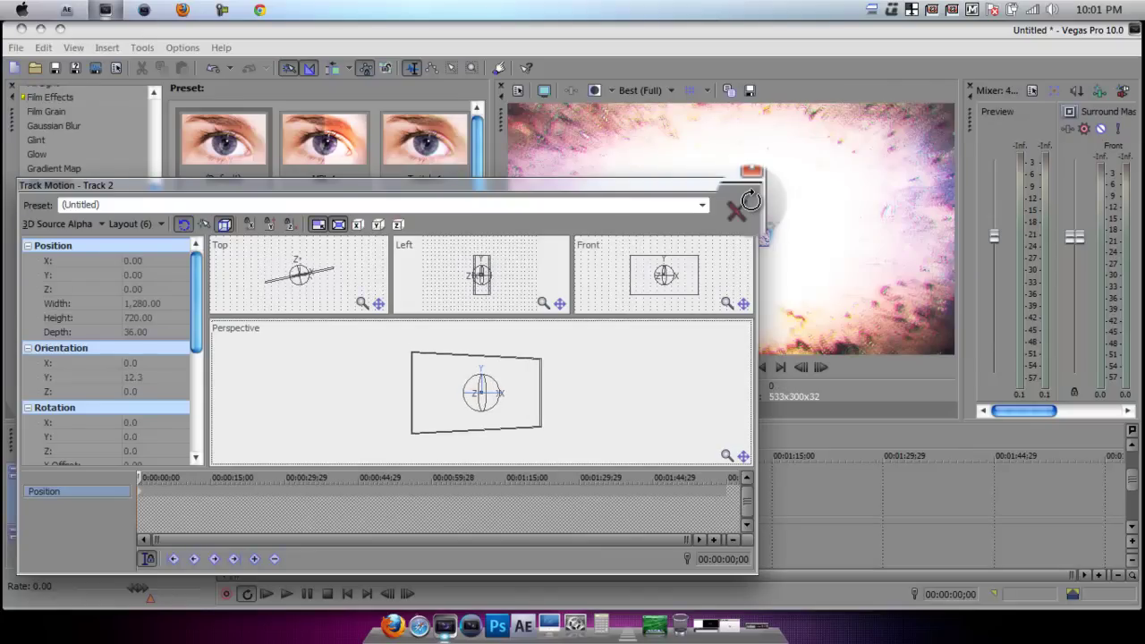